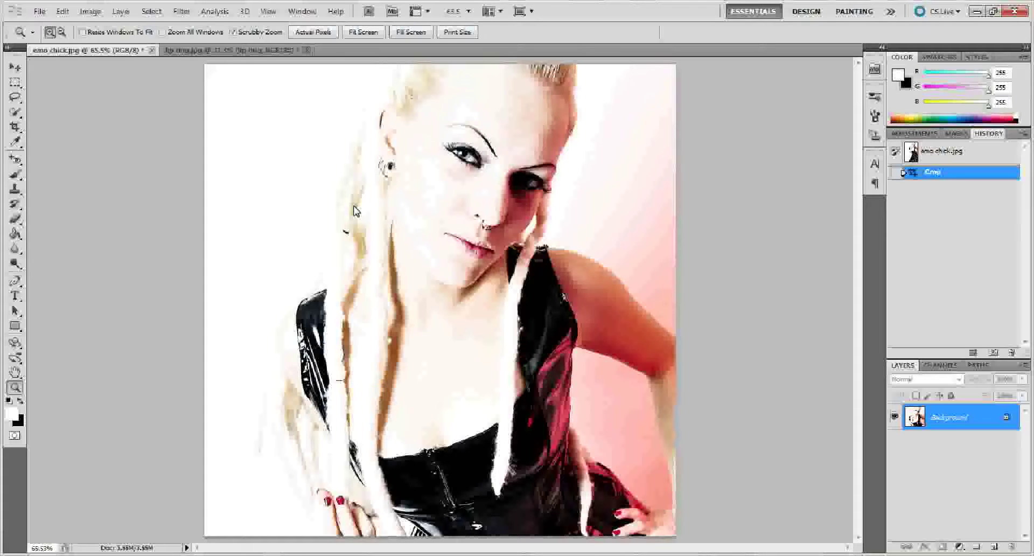
Bring up the lip ring image and examine the isolated ring close up.
drag(263, 84, 325, 118)
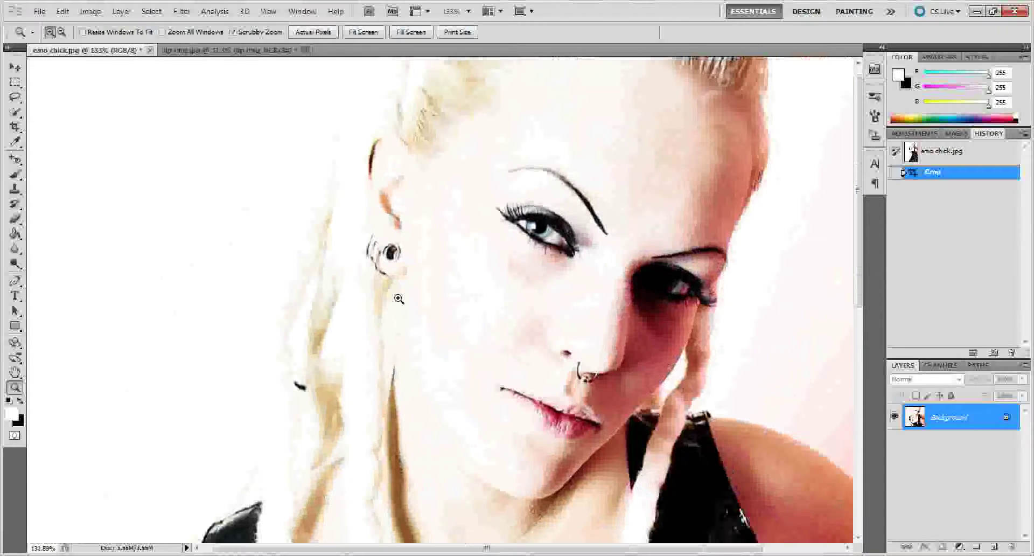
drag(342, 548, 396, 550)
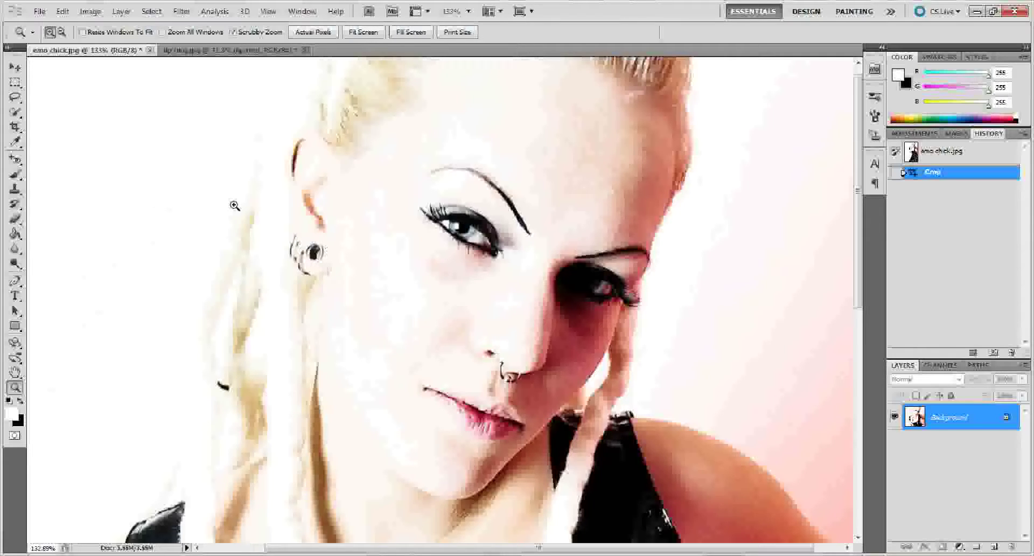
click(226, 50)
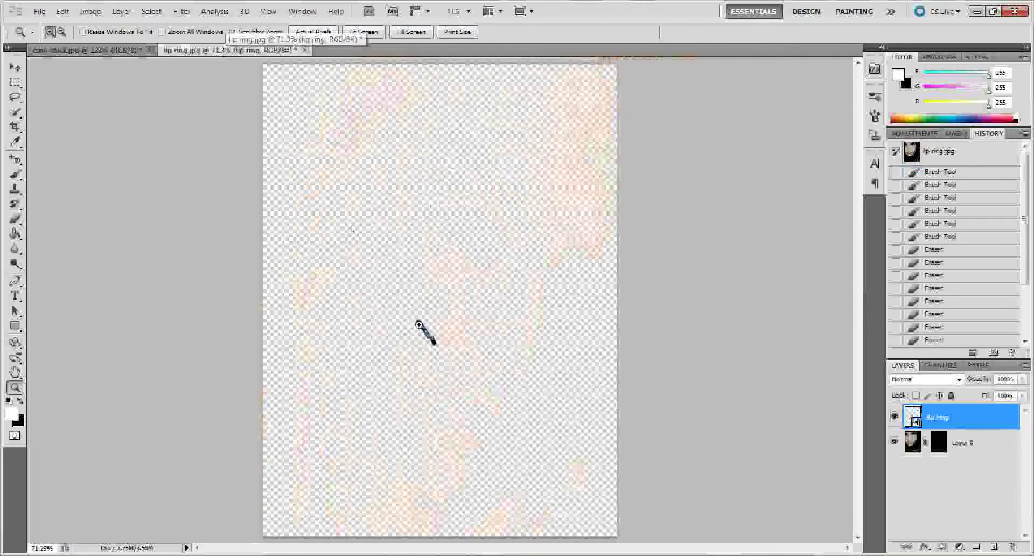
drag(409, 321, 434, 342)
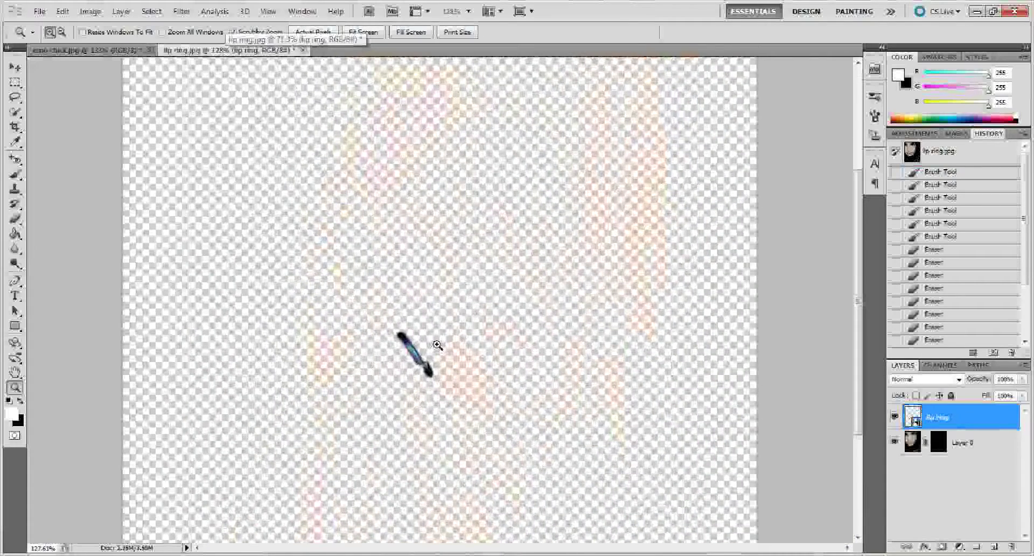
Hide the lip ring layer and temporarily disable Layer 0's mask to examine the full original photo.
click(894, 418)
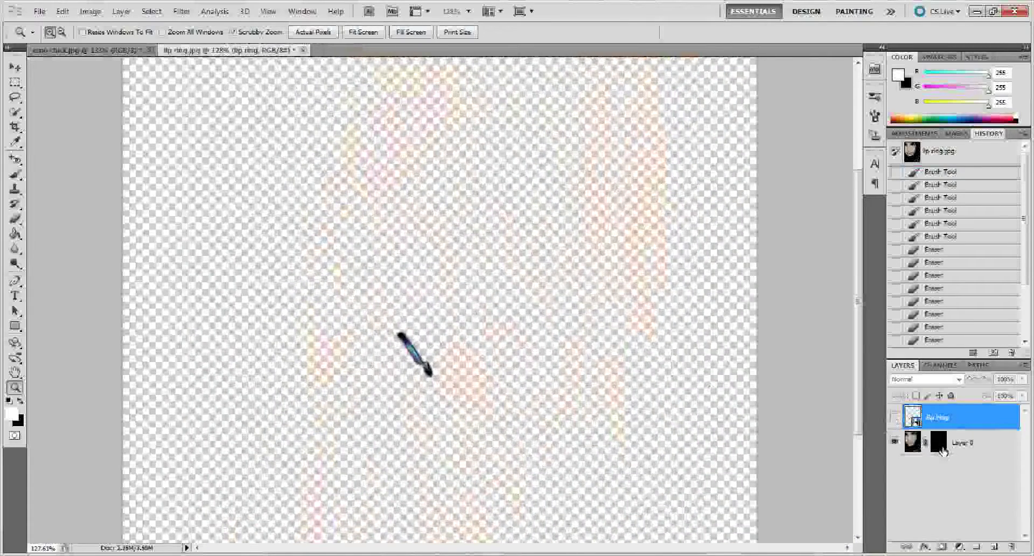
click(940, 446)
right_click(940, 446)
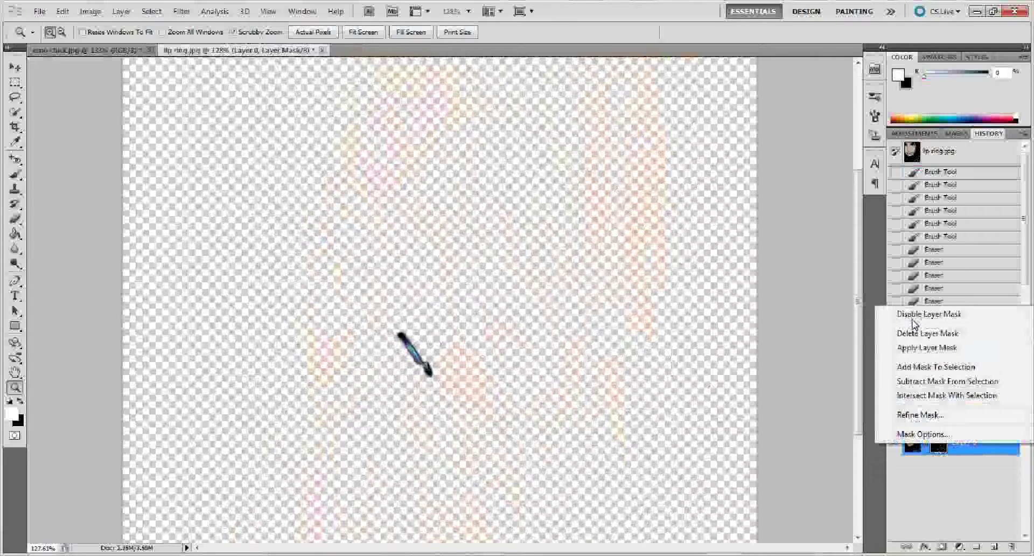
click(921, 317)
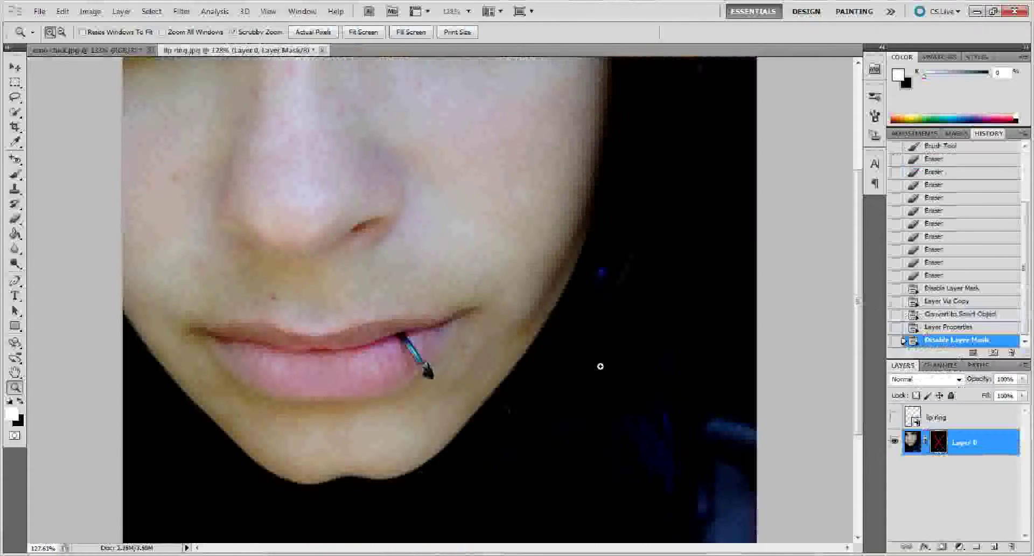
alt+click(601, 367)
alt+click(601, 366)
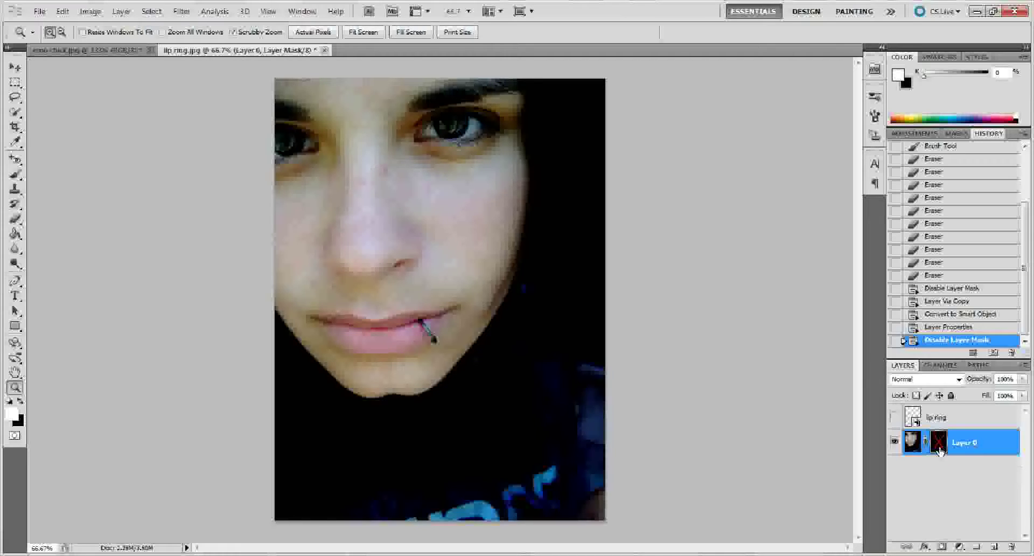
shift+click(939, 451)
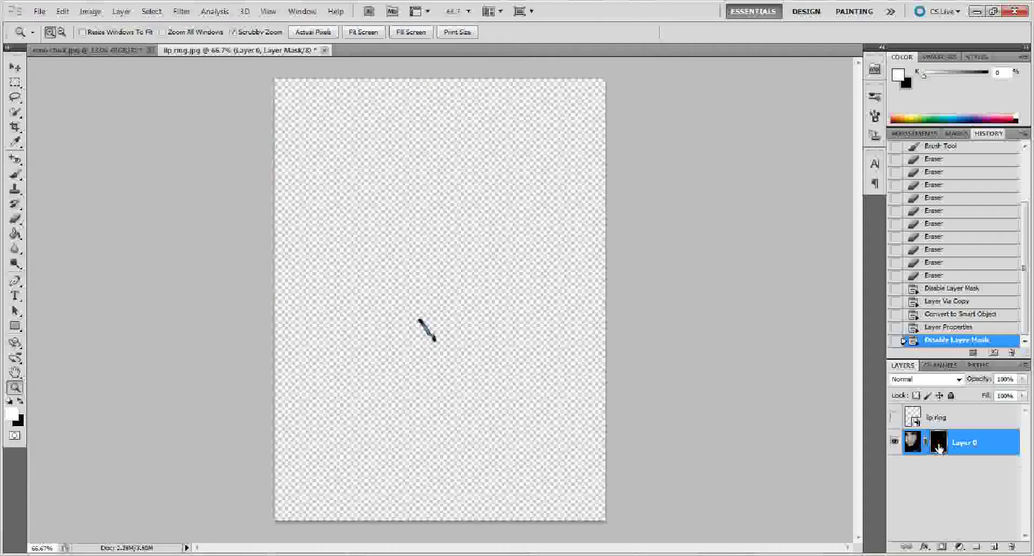
Delete the lip ring smart object layer, leaving only the masked Layer 0.
click(895, 418)
click(951, 423)
right_click(947, 423)
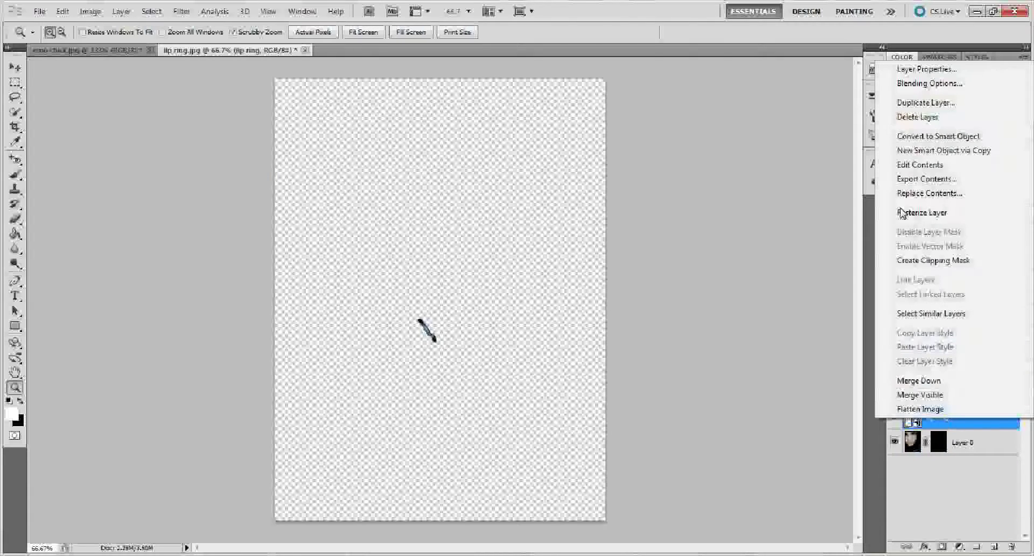
click(923, 118)
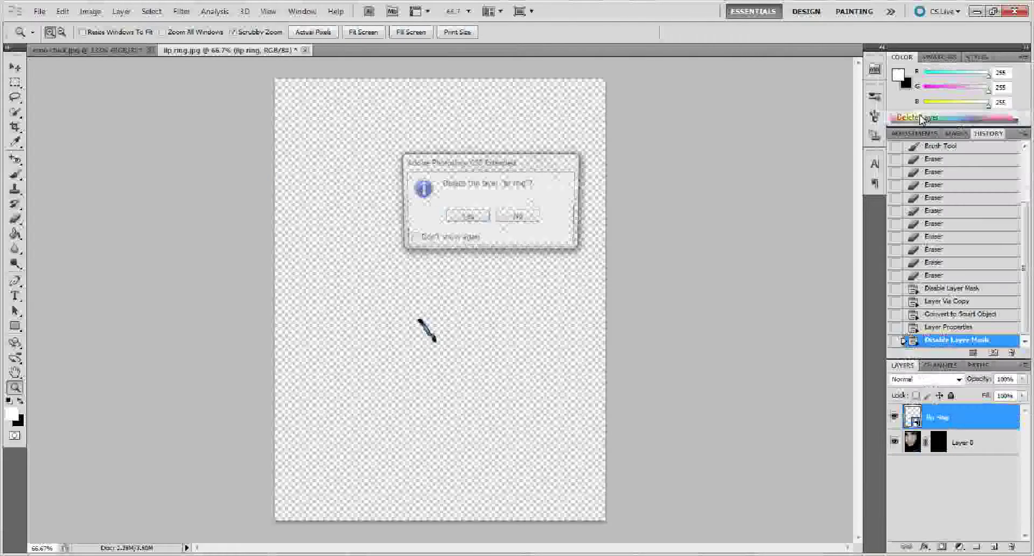
click(464, 218)
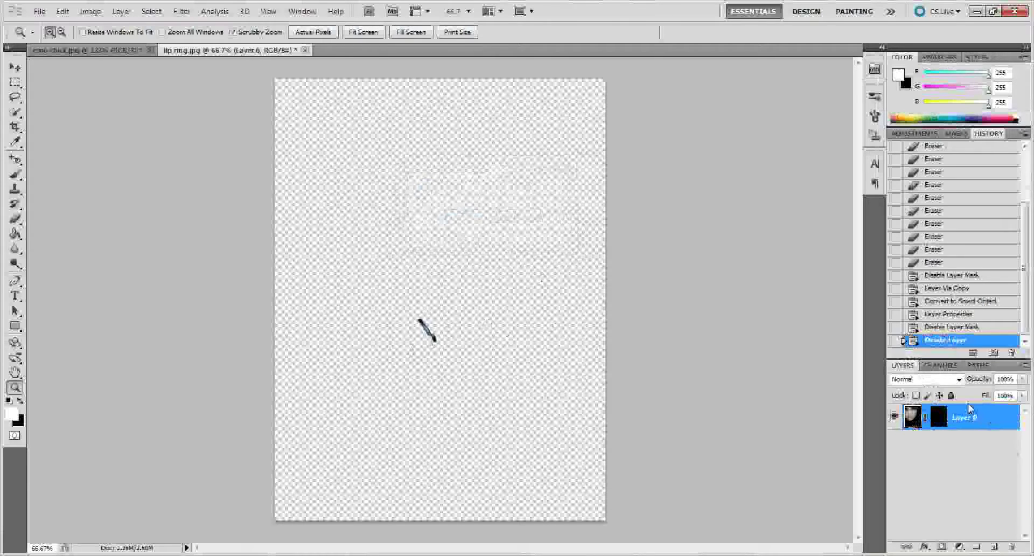
Duplicate the masked Layer 0 and convert the duplicate to a smart object.
key(ctrl+j)
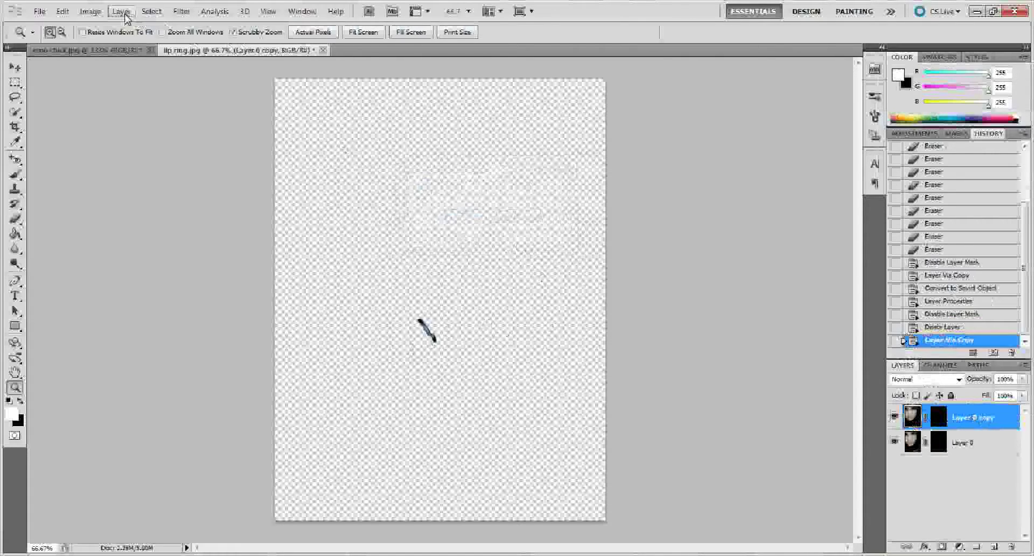
click(121, 11)
mouse_move(154, 201)
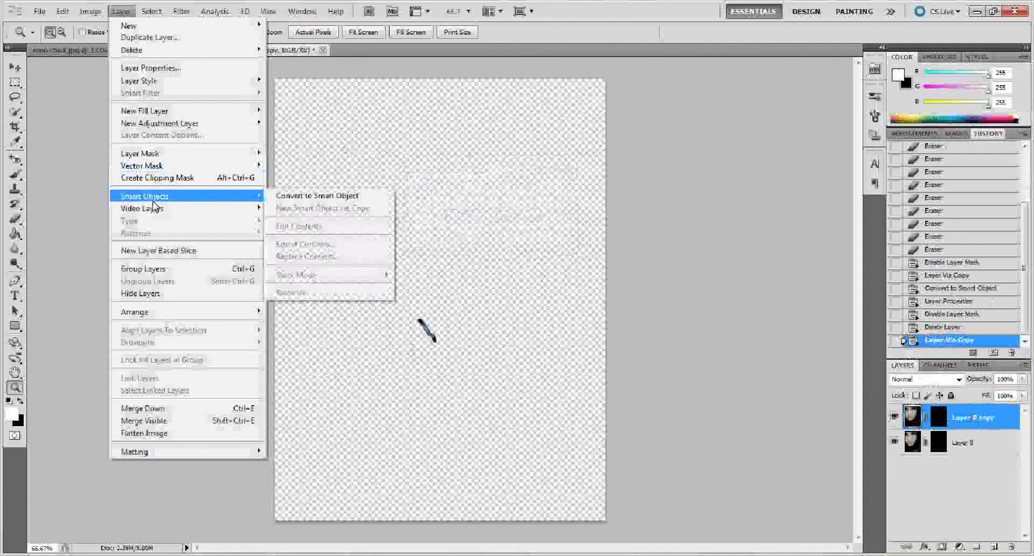
click(315, 196)
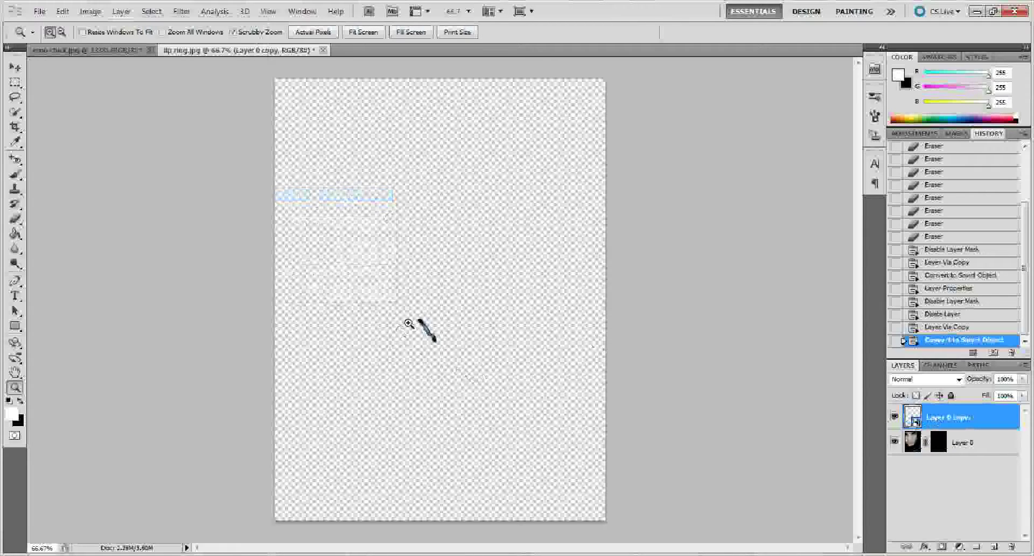
Crop the lip ring image to a small square closely surrounding the ring.
drag(411, 324, 455, 378)
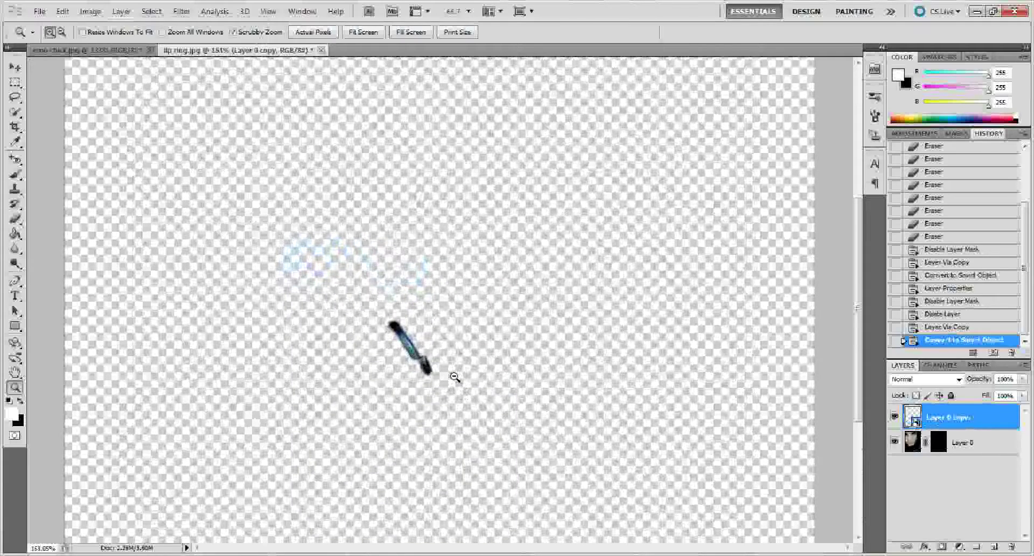
click(15, 130)
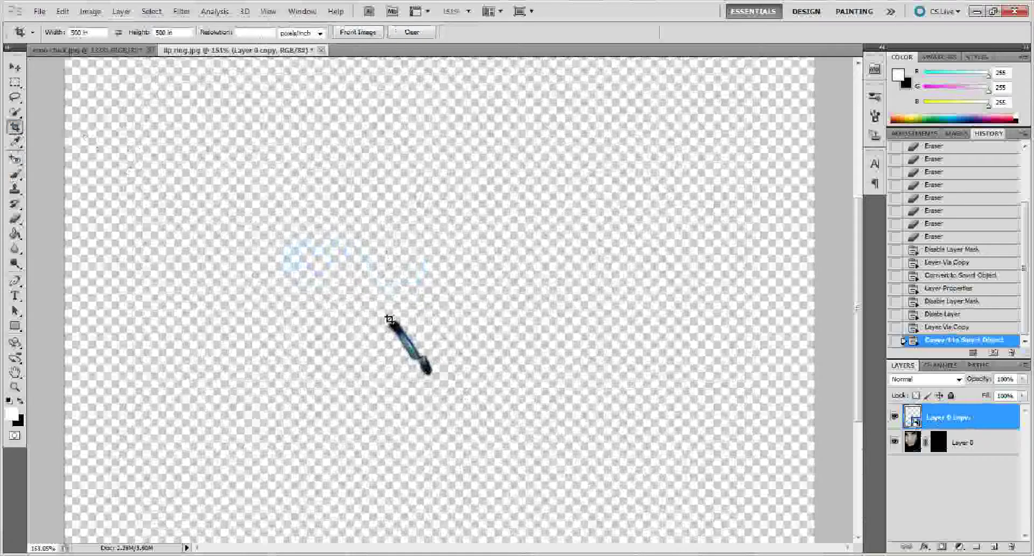
mouse_move(345, 294)
mouse_down()
mouse_move(456, 404)
mouse_move(472, 403)
mouse_up()
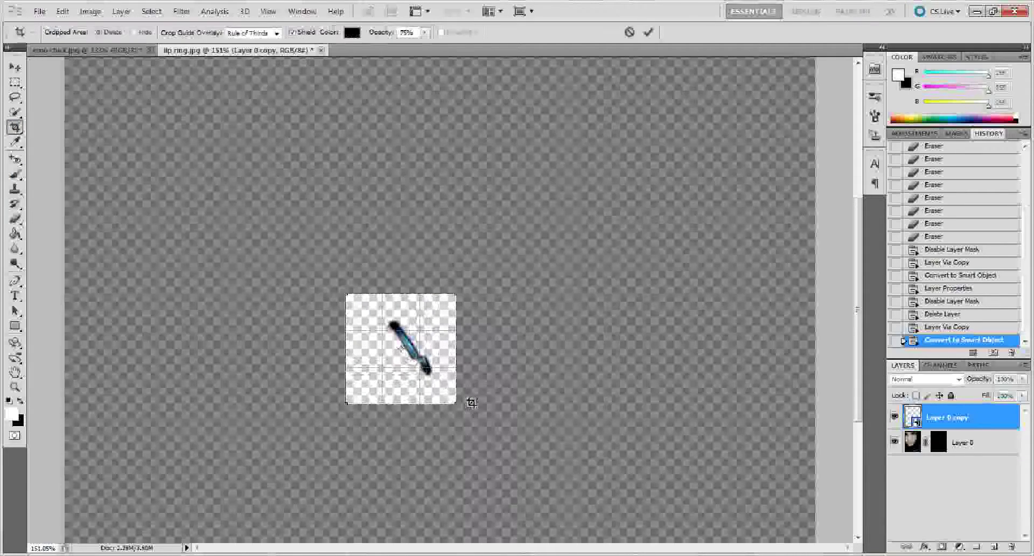
key(Return)
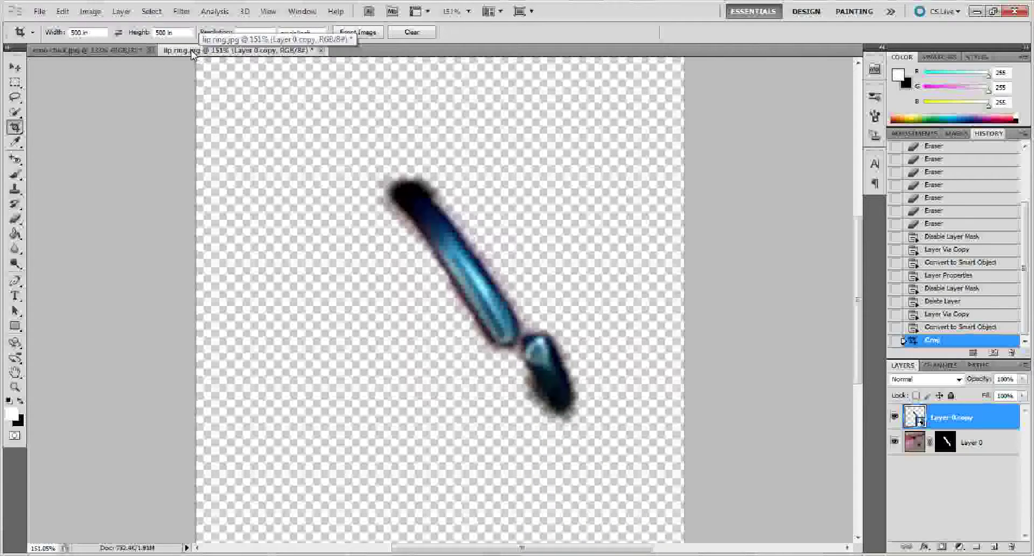
Copy the ring's smart object layer into emo chick.jpg, dock the lip ring document again and return to the portrait.
drag(192, 54, 155, 187)
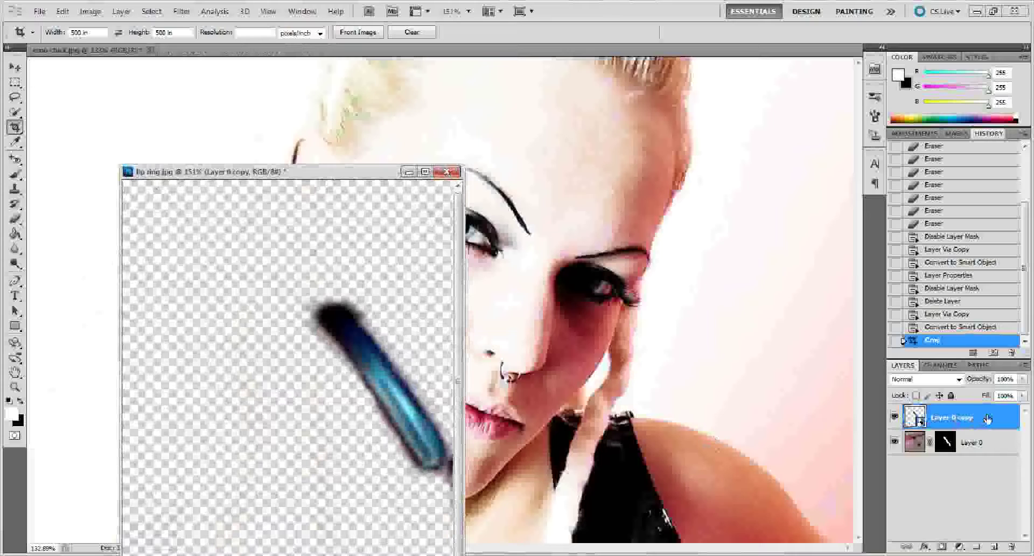
drag(988, 419, 612, 335)
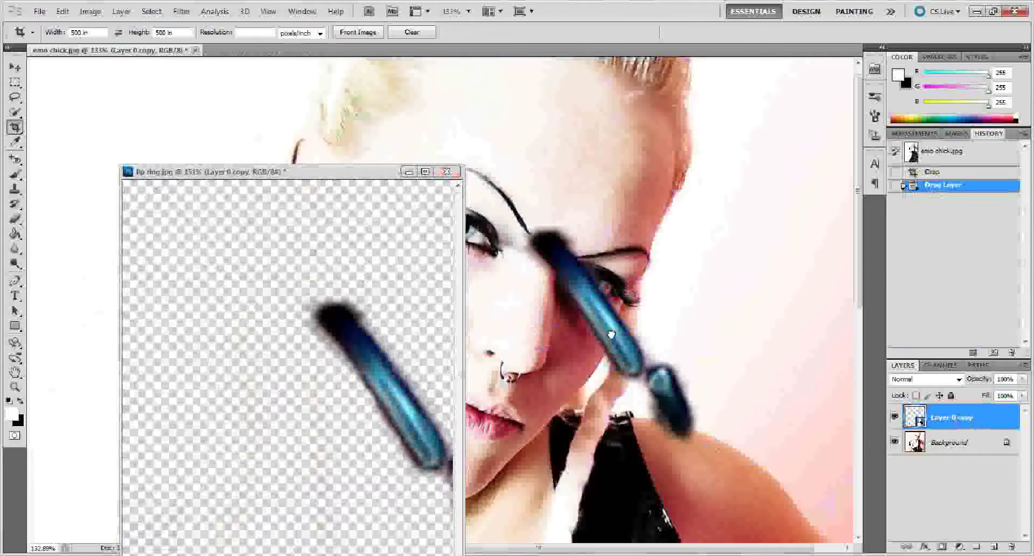
drag(247, 179, 291, 54)
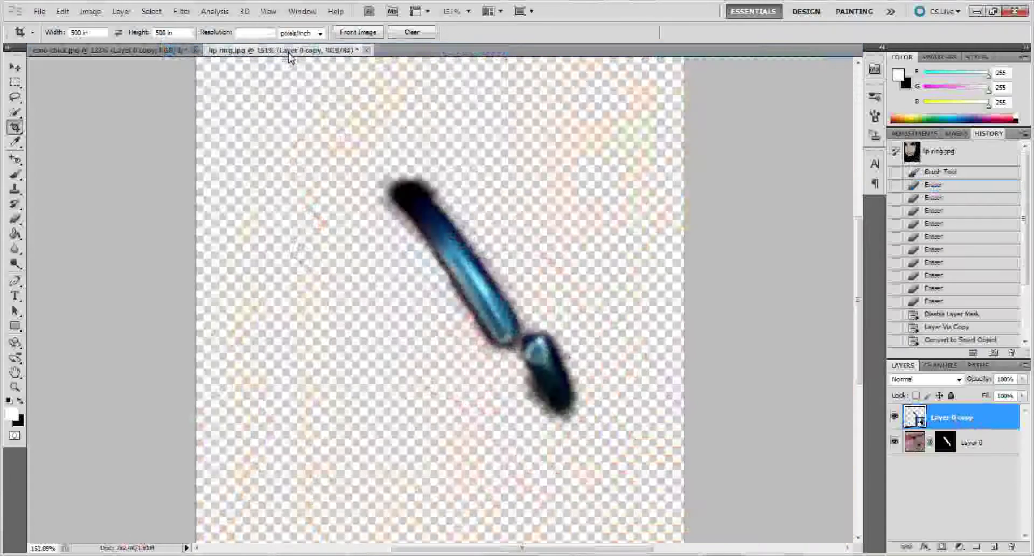
click(121, 51)
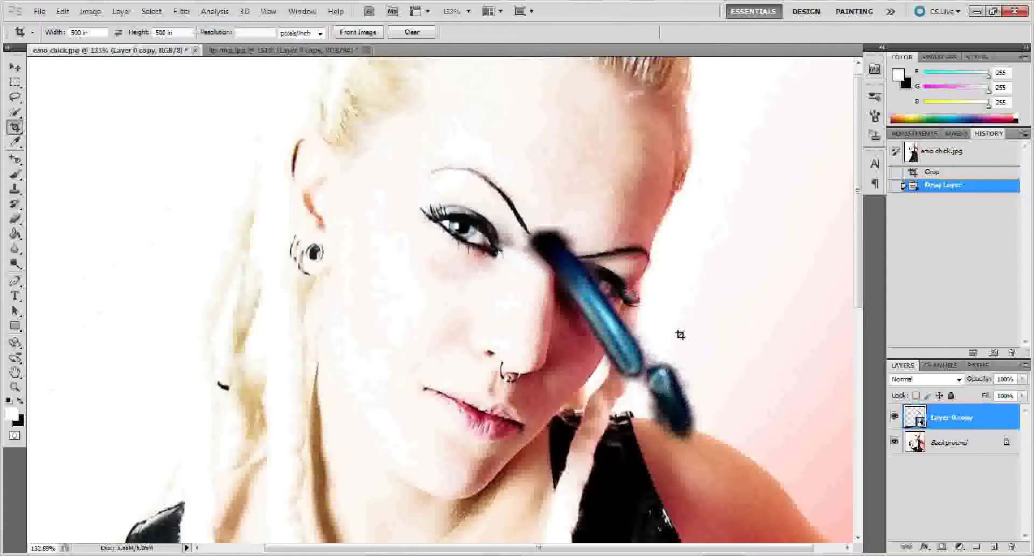
Rename the copied ring layer in the portrait as "lip ring".
double_click(962, 419)
text(lip ring)
key(Return)
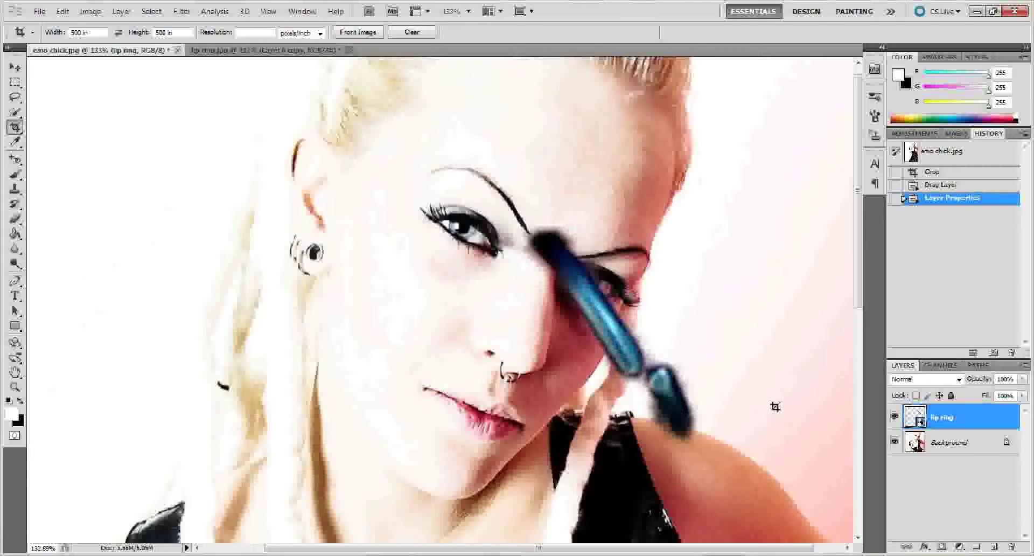
Free-transform the lip ring down to about 2134% width and 1334% height, placing it on the lower lip near the outer mouth corner.
key(ctrl+t)
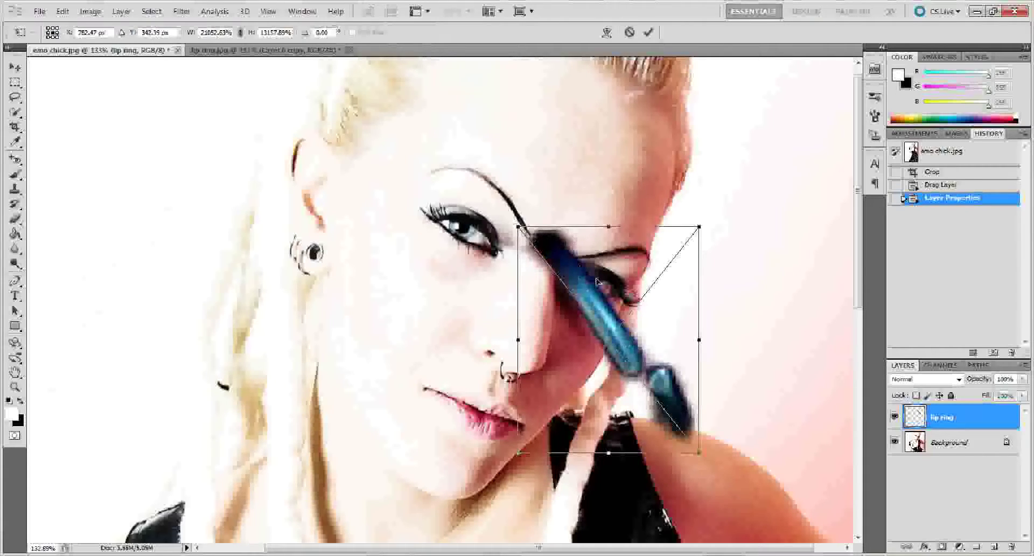
key(Return)
click(62, 12)
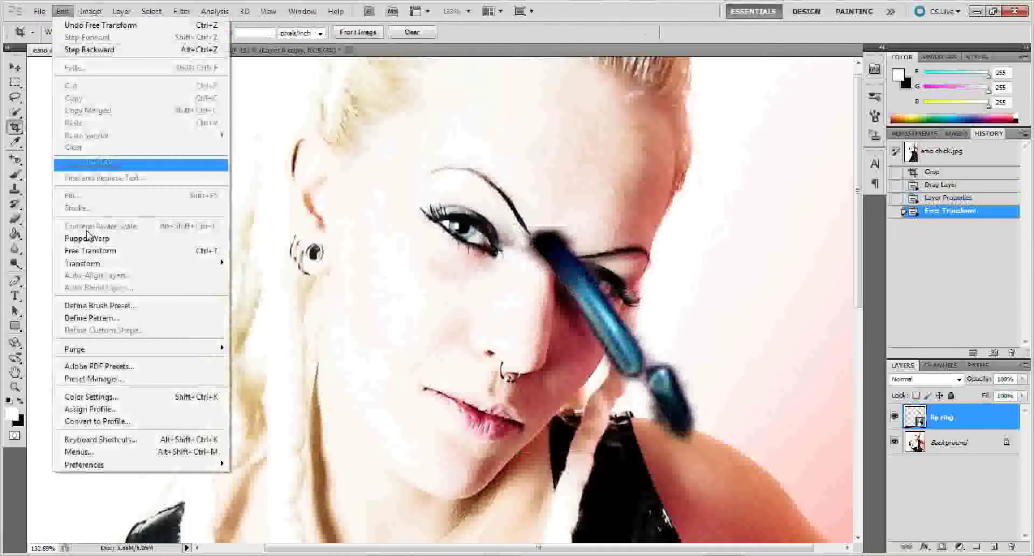
mouse_move(221, 263)
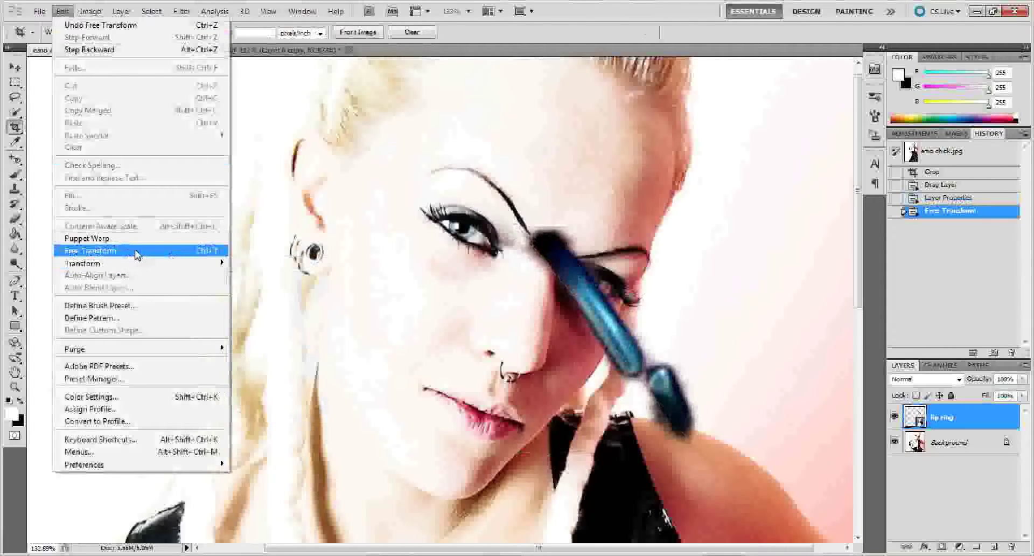
click(100, 251)
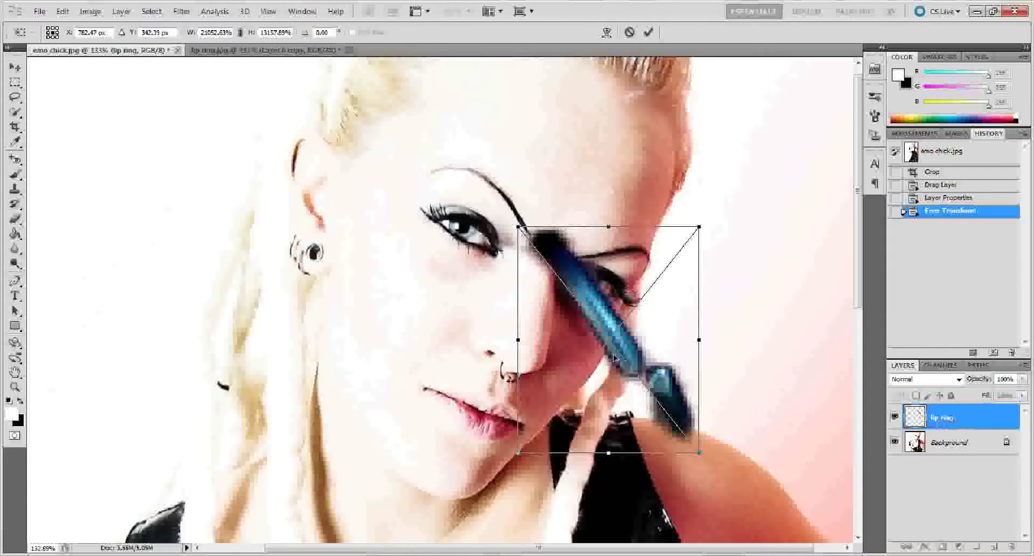
drag(667, 385, 465, 404)
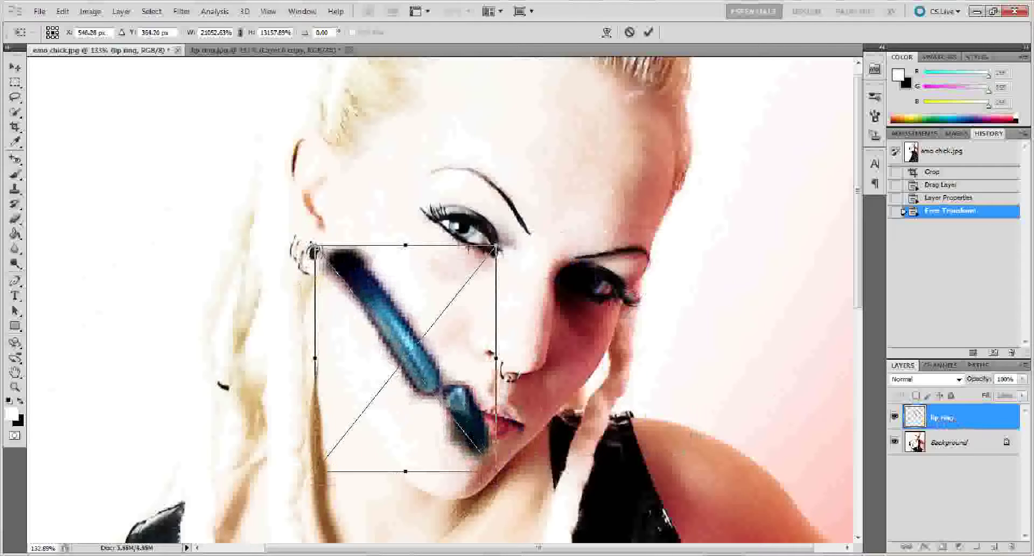
drag(315, 249, 464, 458)
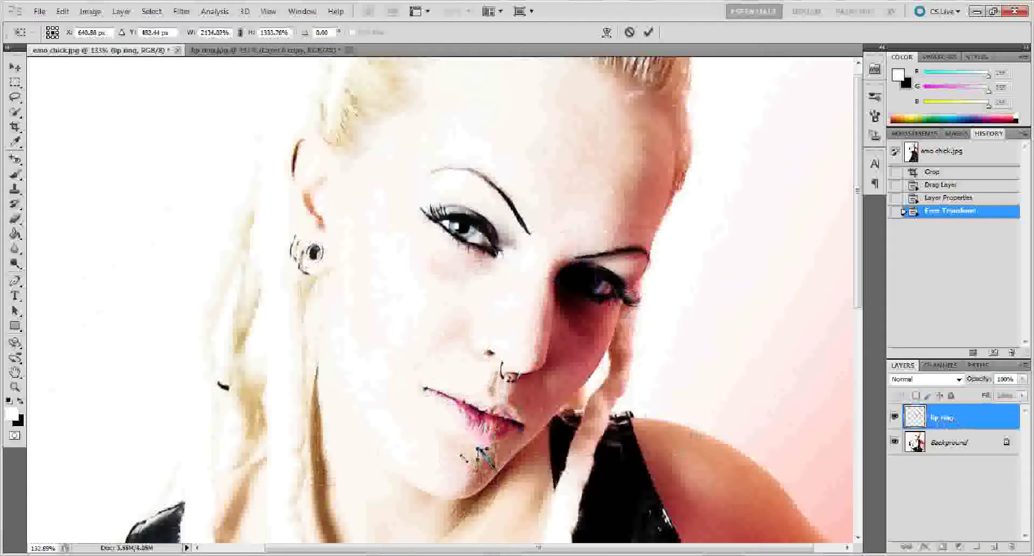
drag(484, 455, 455, 416)
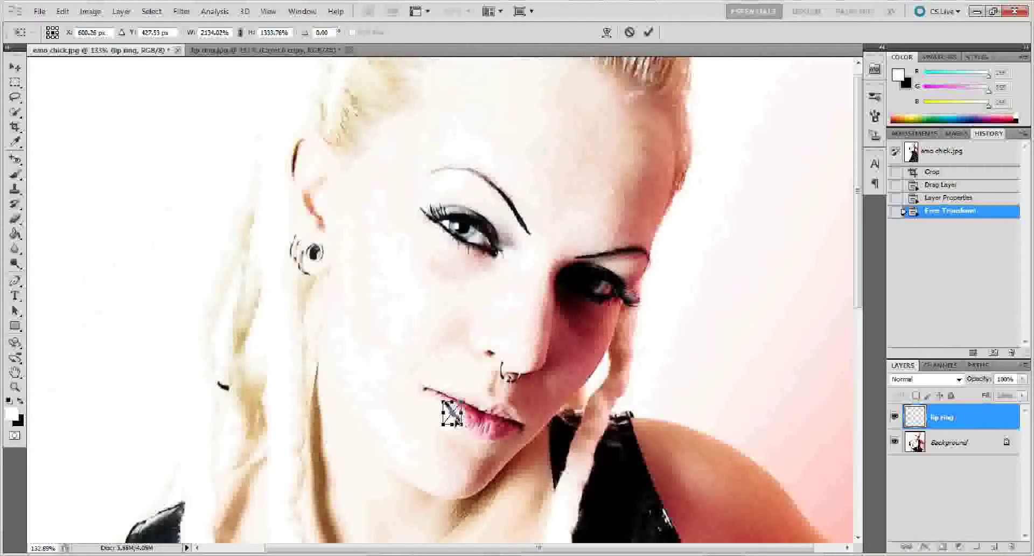
key(Return)
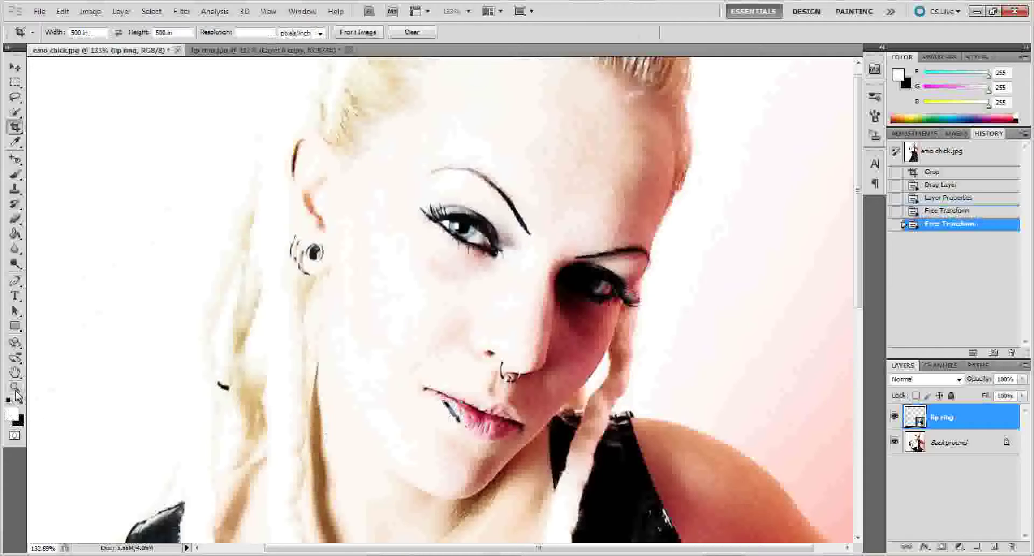
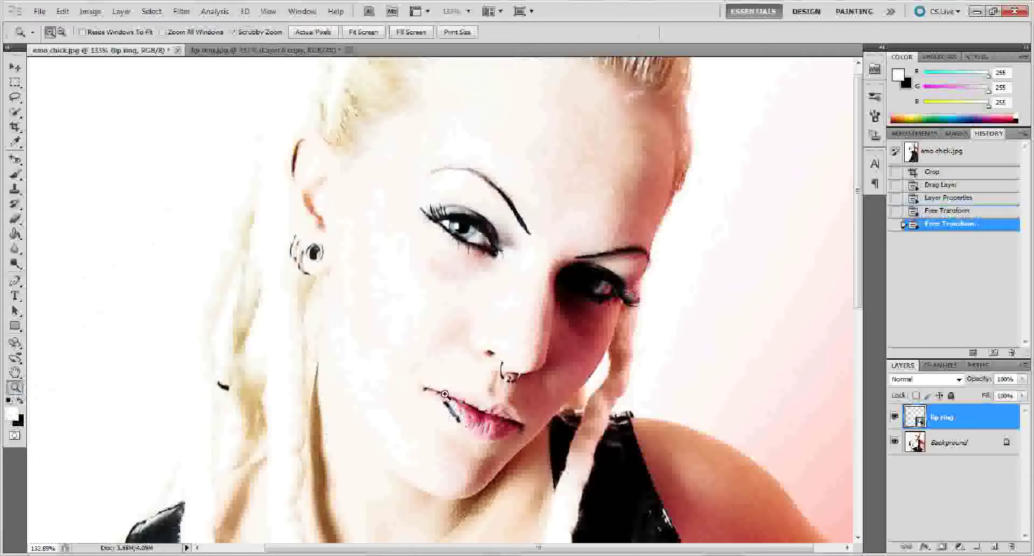
Free-transform the lip ring, rotating it about 56° and nudging it up so its upper end meets the line between the lips.
drag(445, 394, 490, 444)
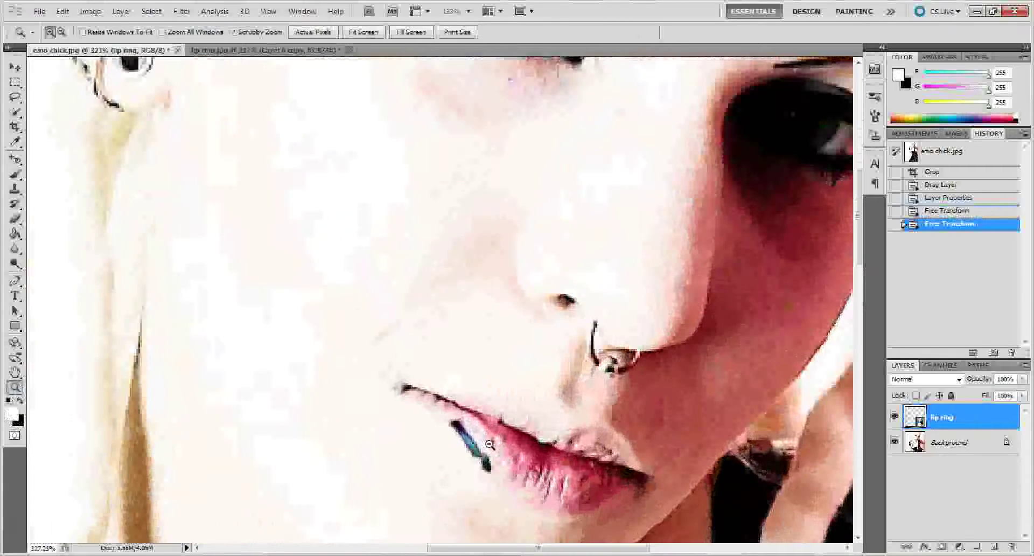
scroll(501, 377, down, 2)
click(485, 375)
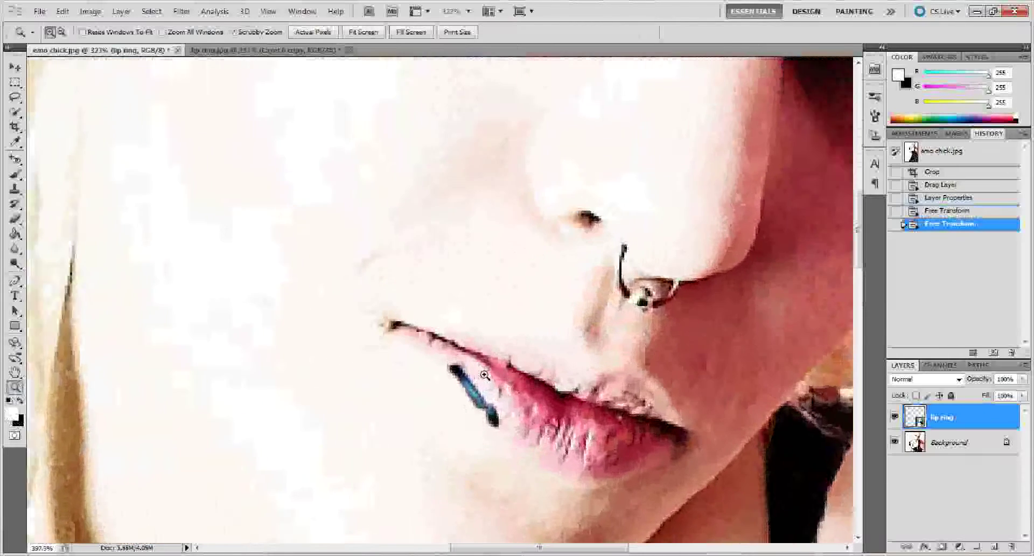
click(485, 376)
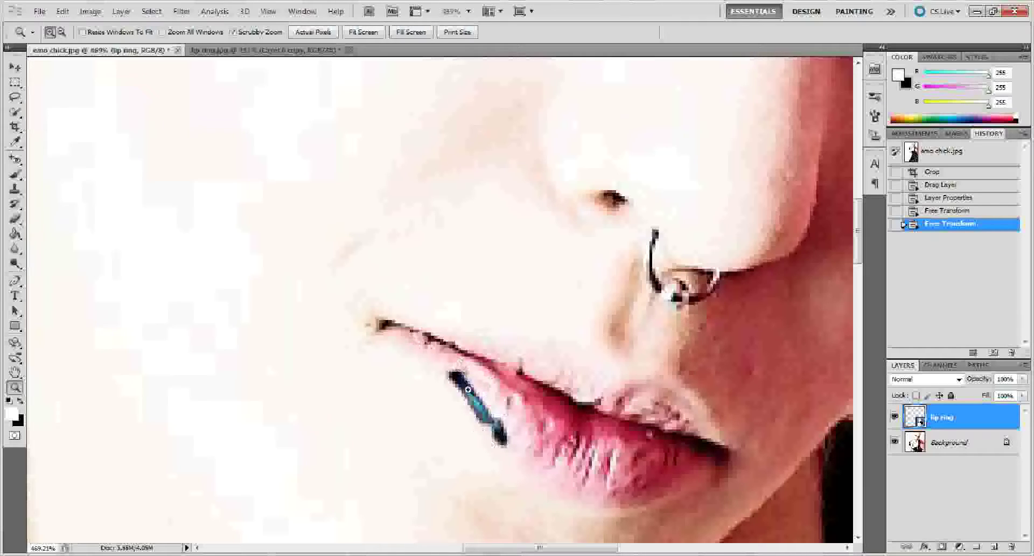
key(ctrl+t)
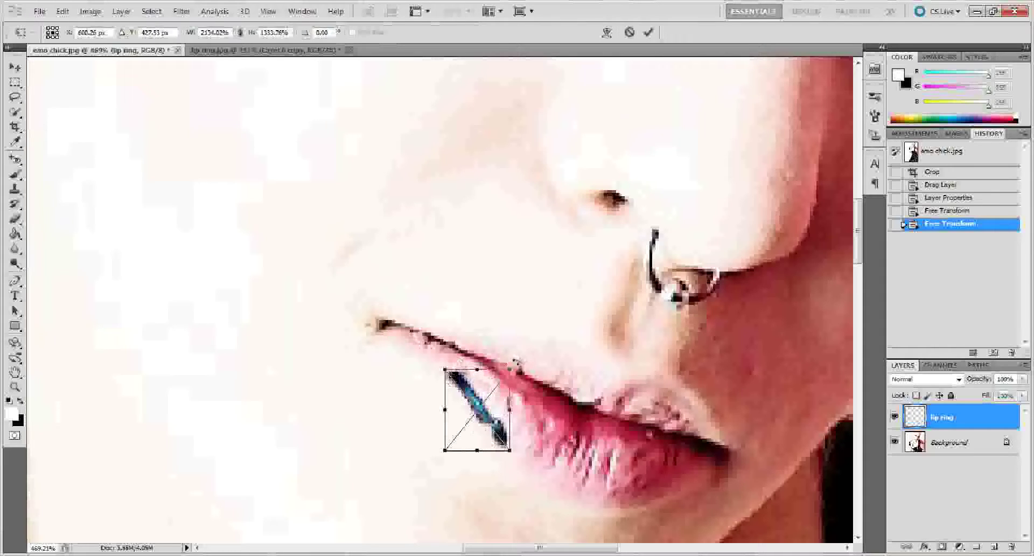
drag(516, 363, 541, 415)
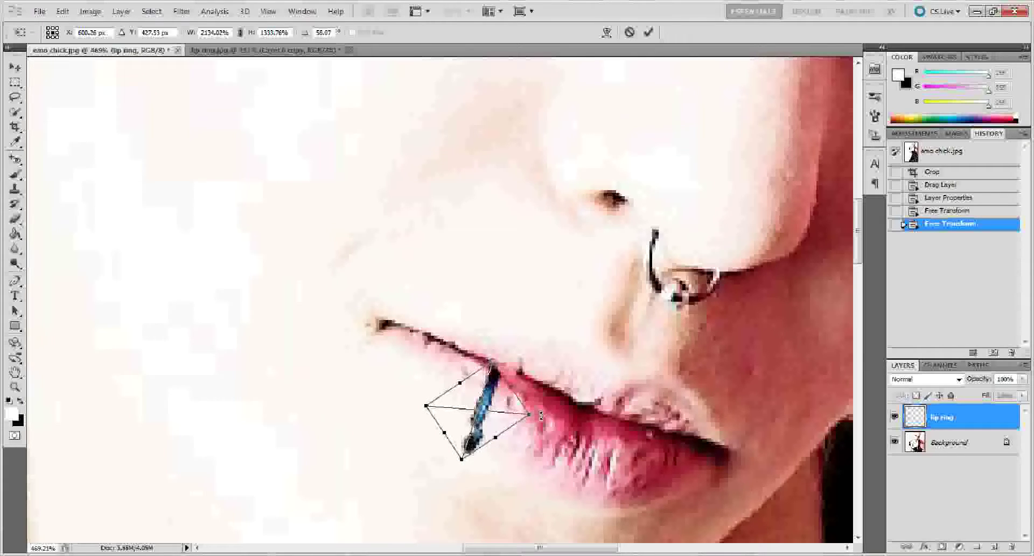
key(Up)
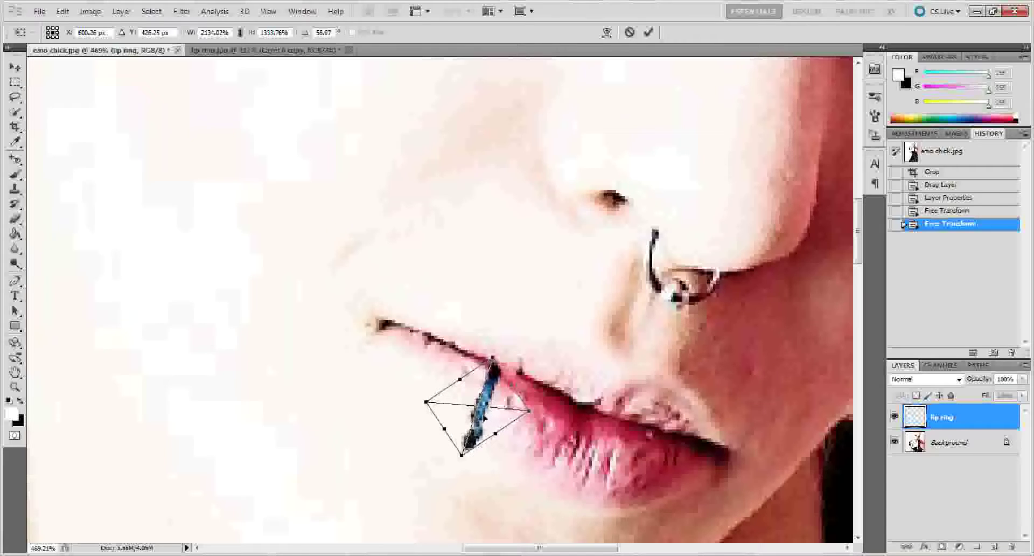
key(Return)
Shift the lip ring slightly up and toward the outer mouth corner, judging its placement at 100% view.
key(z)
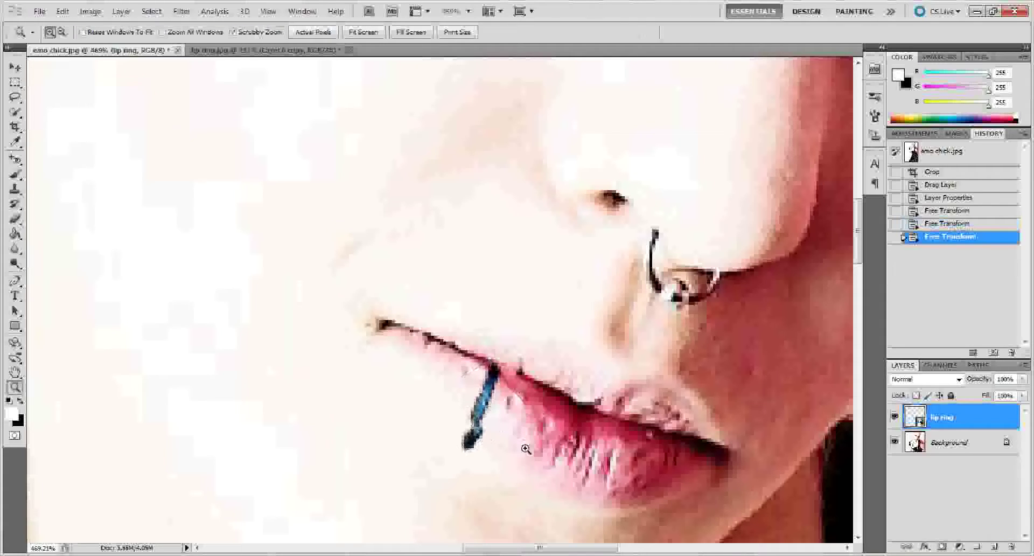
key(ctrl+1)
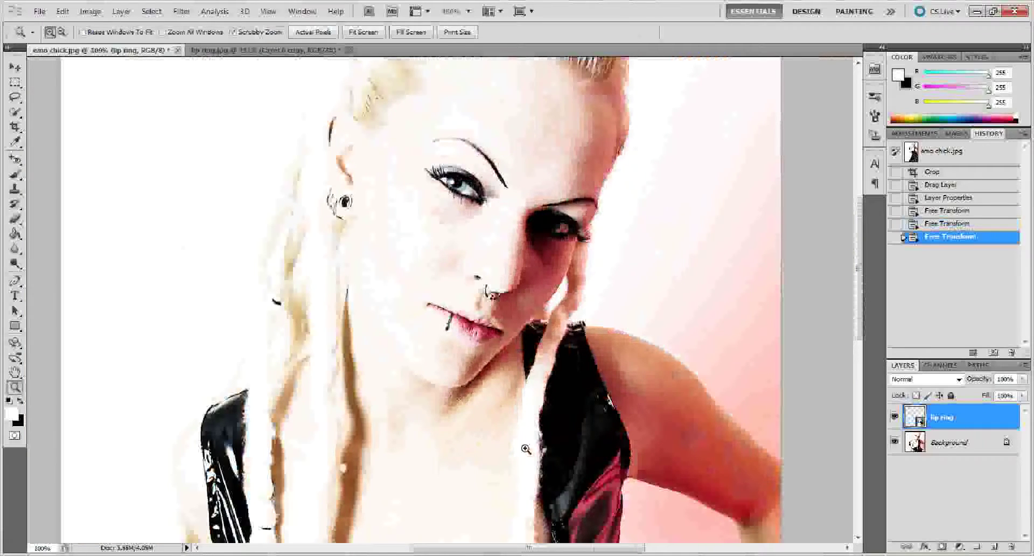
key(v)
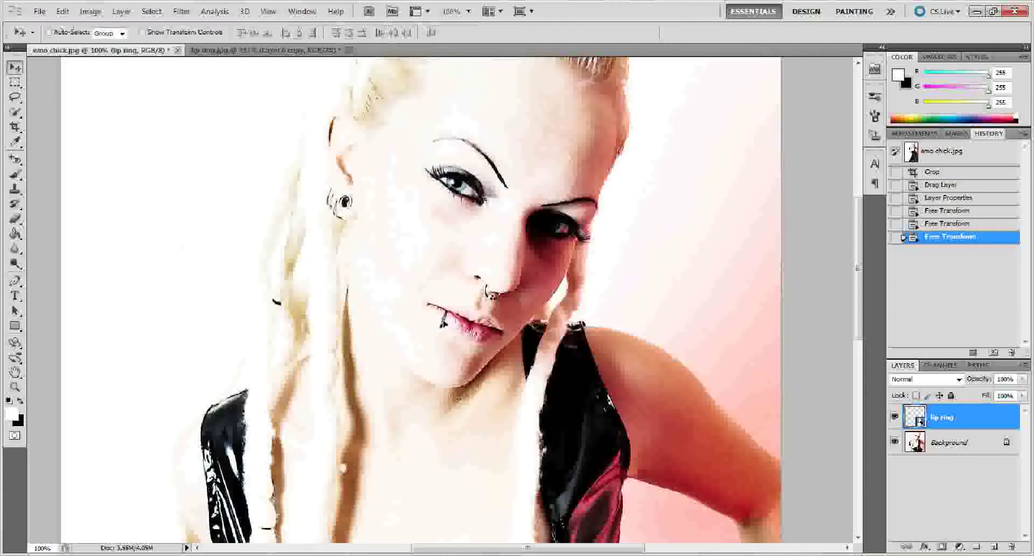
drag(443, 323, 442, 322)
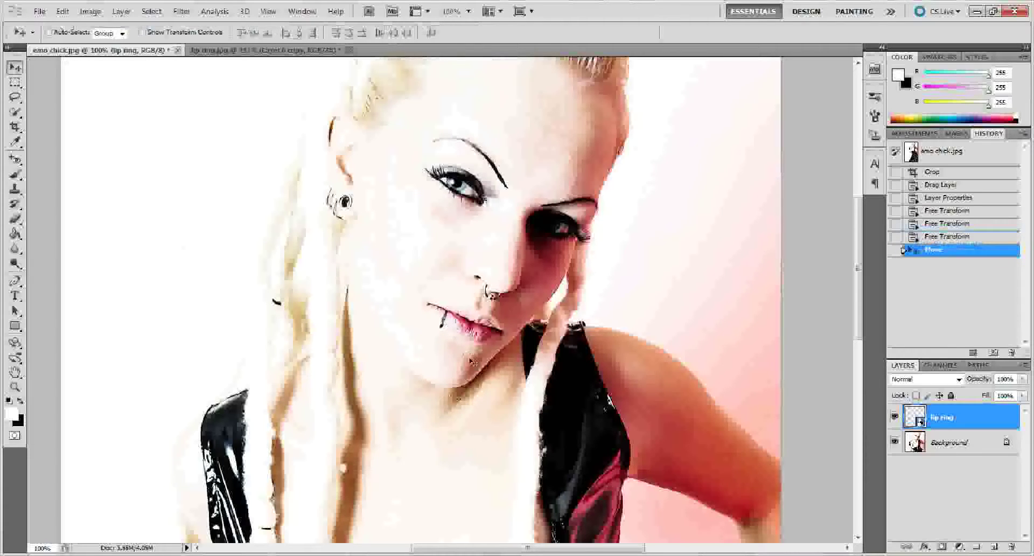
Scale the lip ring down to about 1762% width and 1101% height, keeping its upper end on the lip line.
key(z)
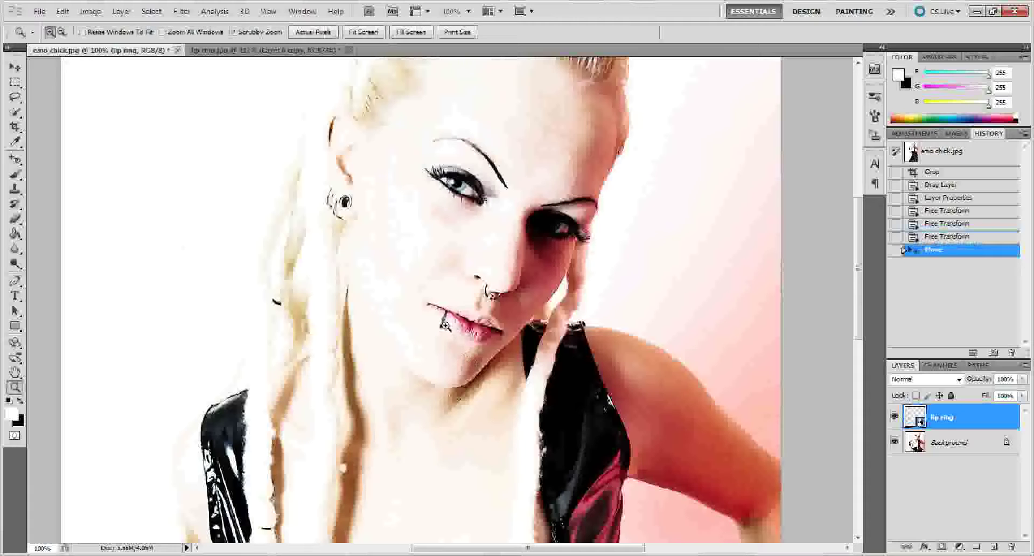
drag(432, 303, 477, 360)
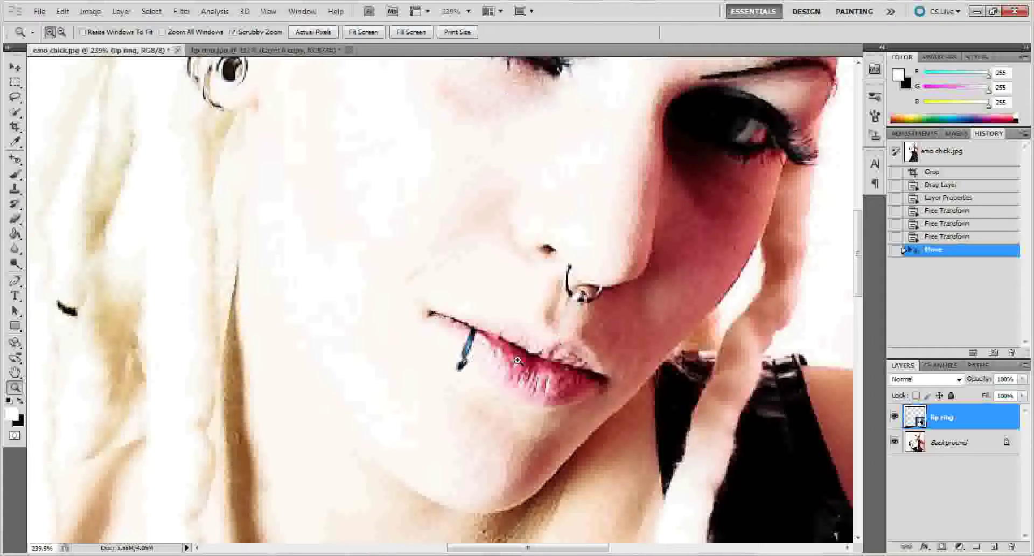
key(ctrl+t)
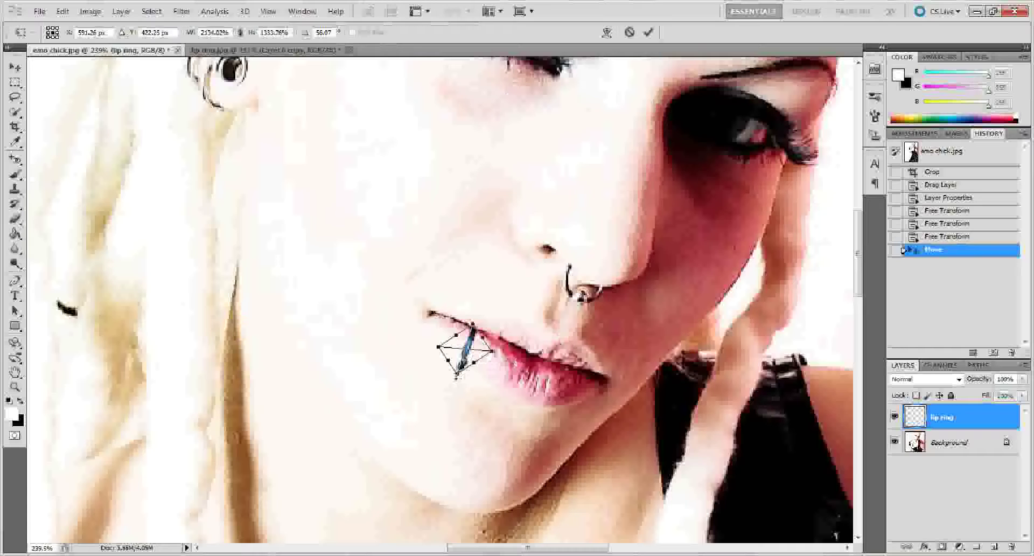
drag(456, 375, 459, 367)
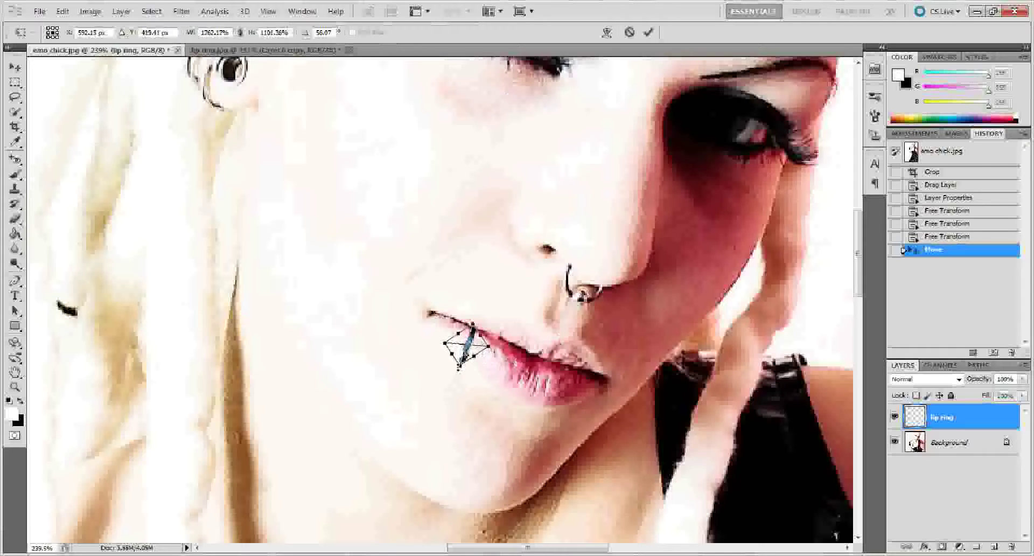
key(Return)
Move the lip ring a little along the lower lip toward the middle of the mouth and check it at 100% view.
key(z)
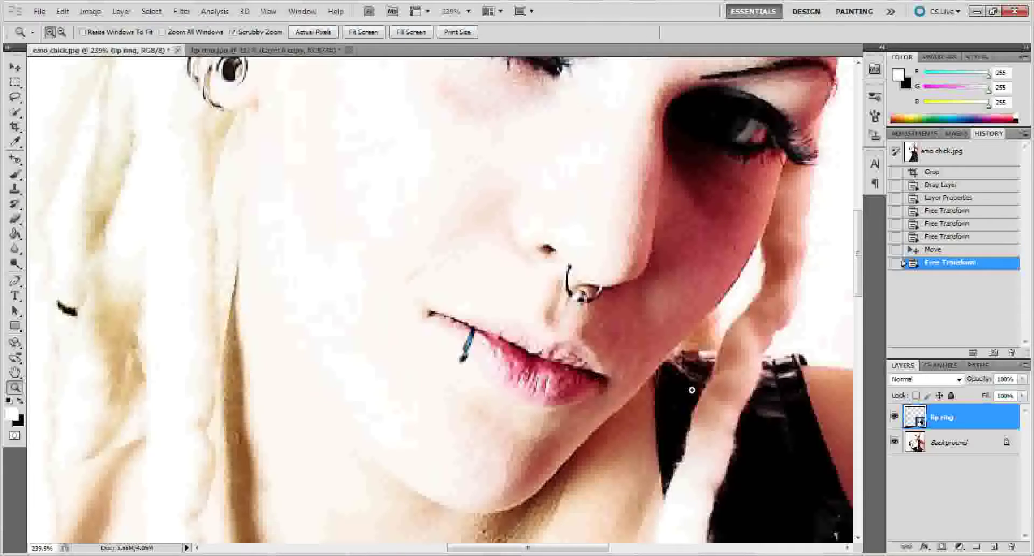
key(v)
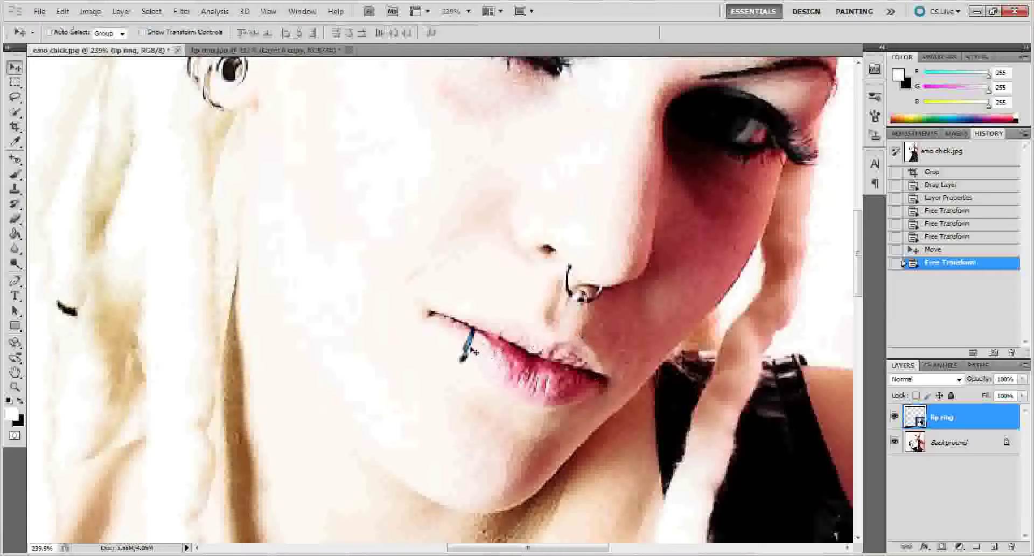
drag(474, 351, 486, 354)
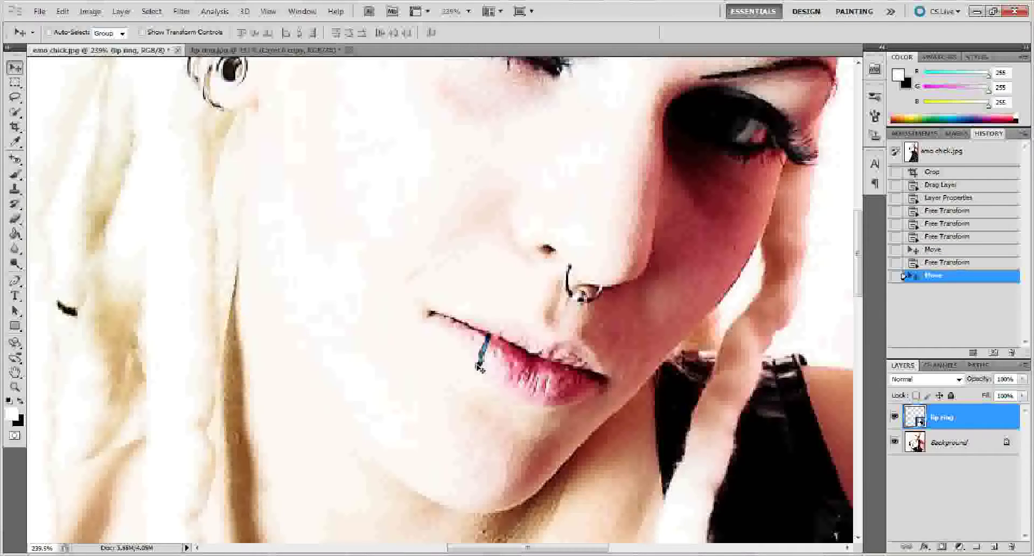
key(ctrl+1)
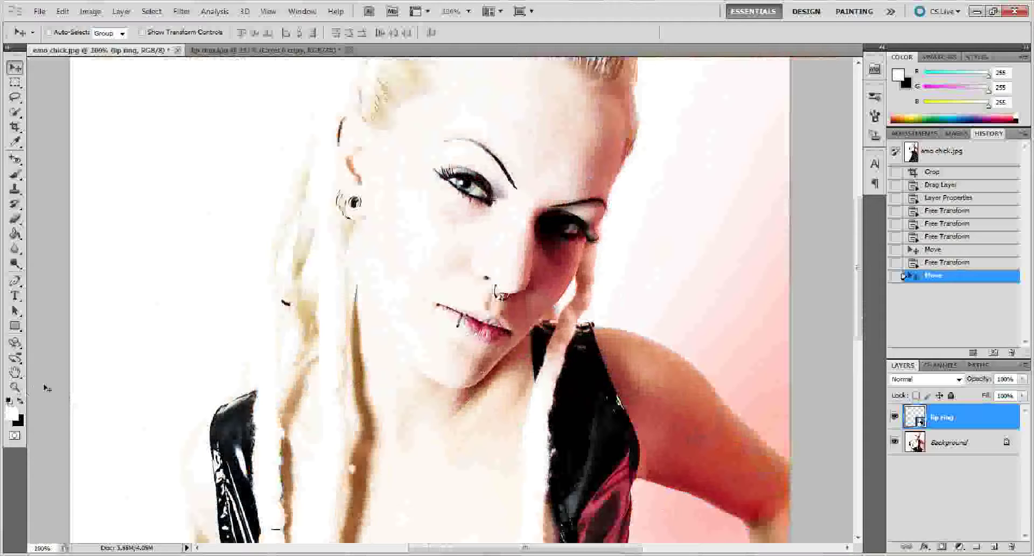
Duplicate the lip ring layer in the portrait.
click(15, 387)
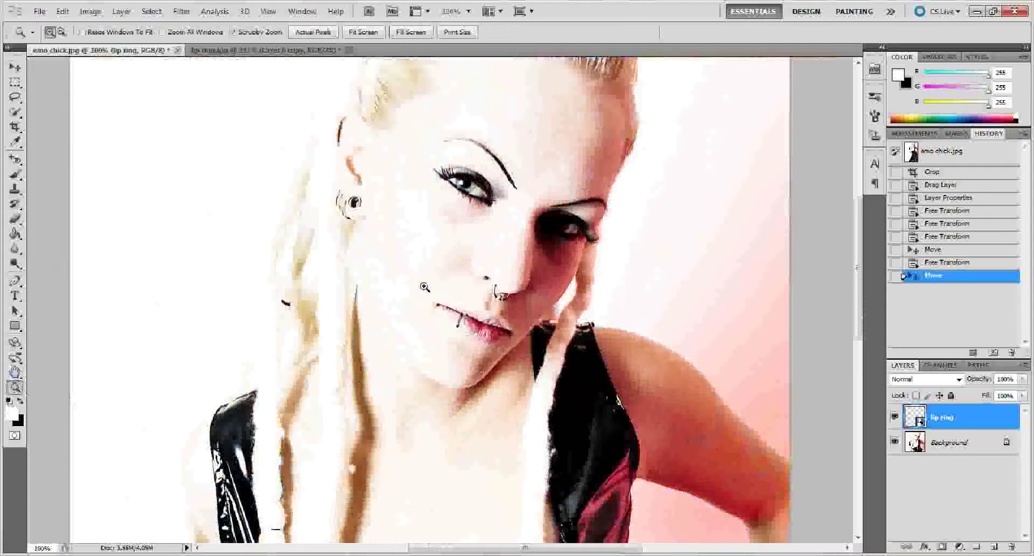
drag(426, 286, 468, 359)
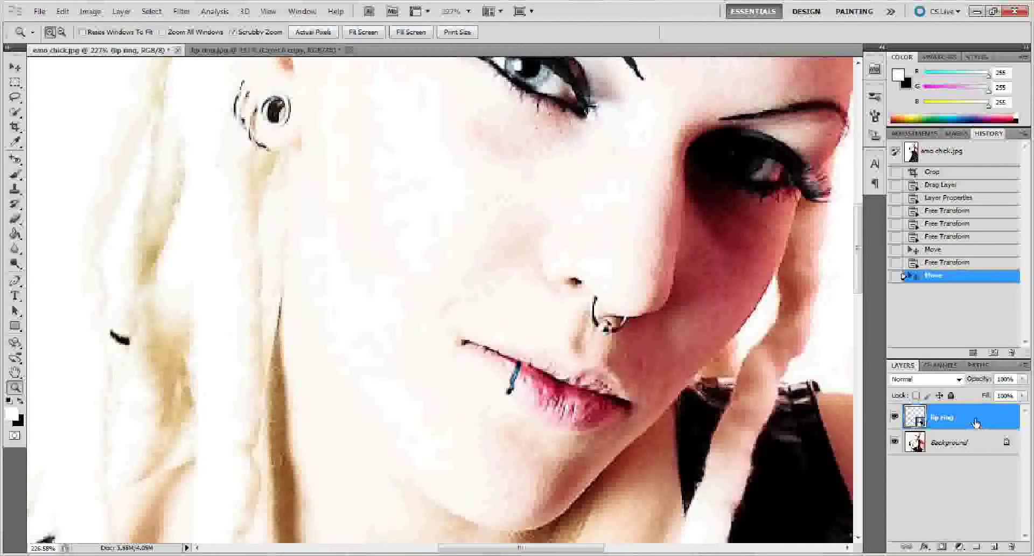
key(ctrl+j)
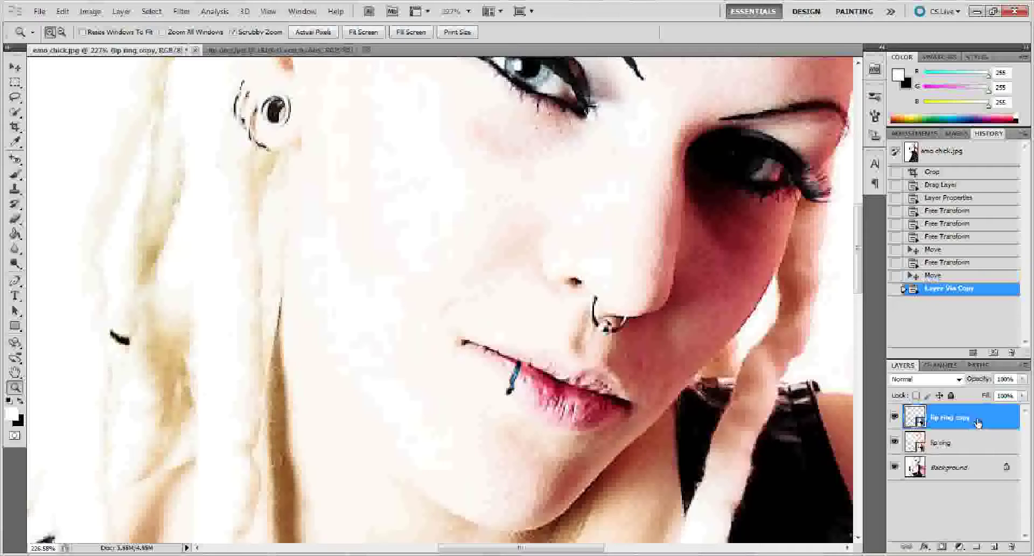
click(968, 442)
drag(969, 442, 993, 547)
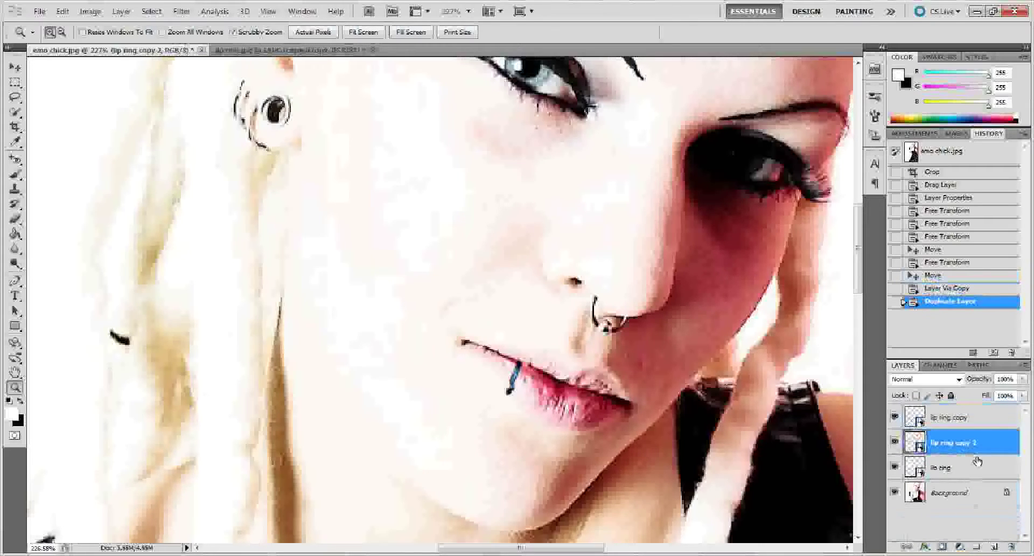
key(ctrl+z)
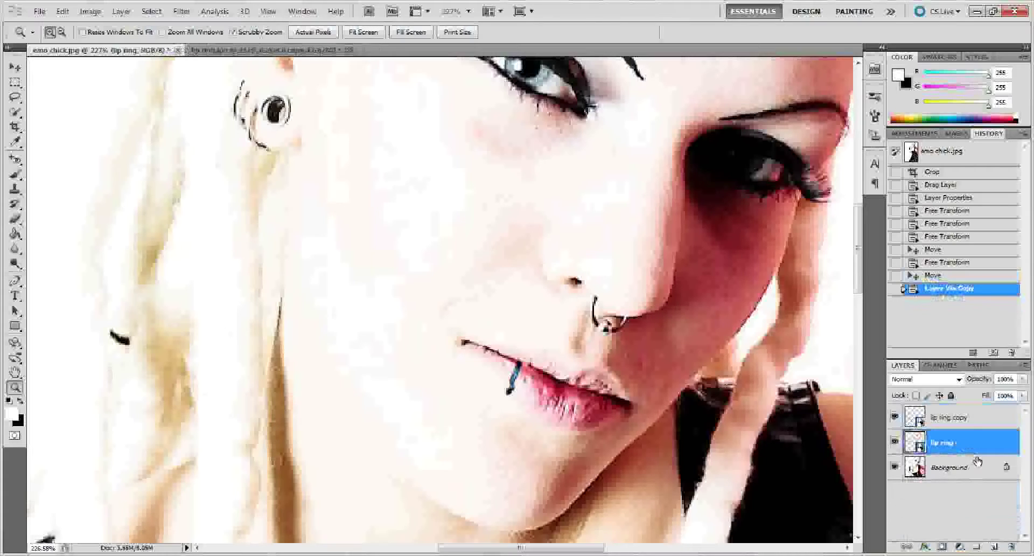
Rename the duplicated ring layer as "shadow" and place it beneath the lip ring layer.
click(962, 419)
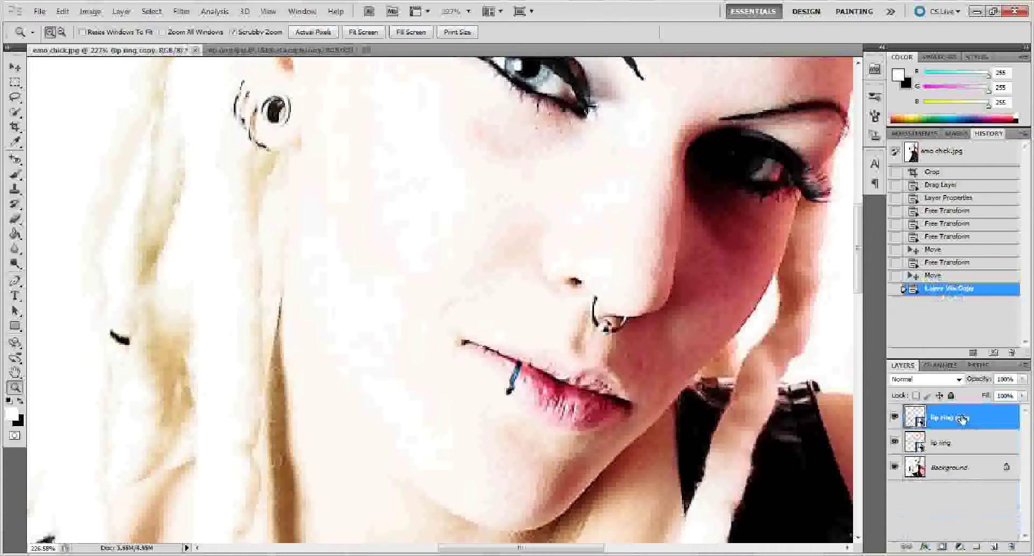
double_click(963, 419)
text(shadow)
key(Return)
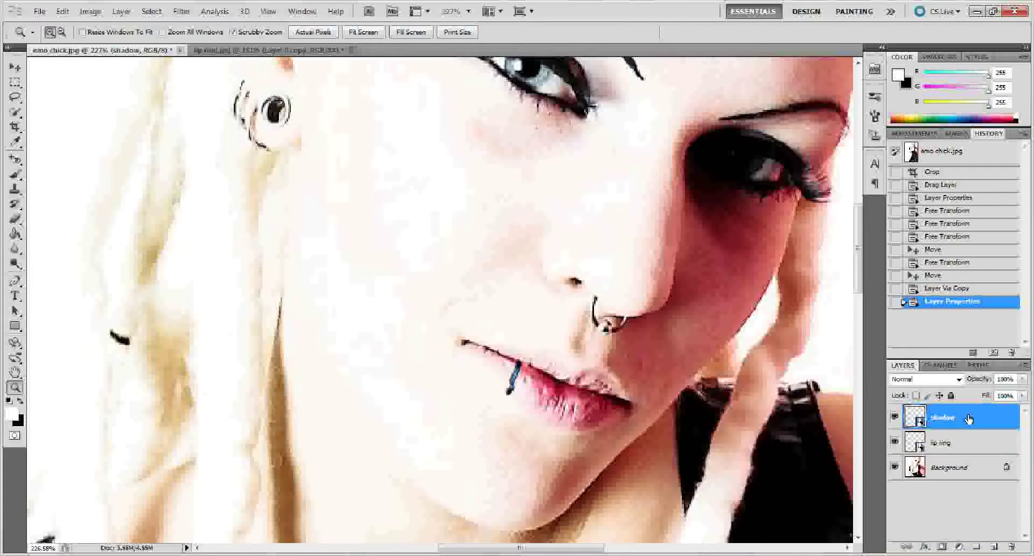
drag(964, 419, 964, 451)
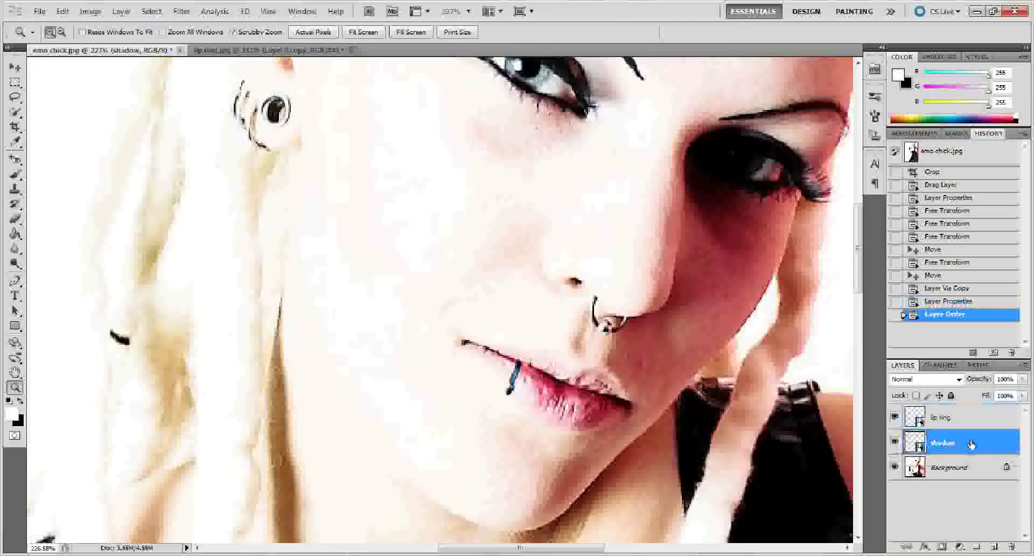
Apply a Color Overlay to the shadow layer in near-black 020202 with Normal blend mode and 100% opacity.
double_click(971, 443)
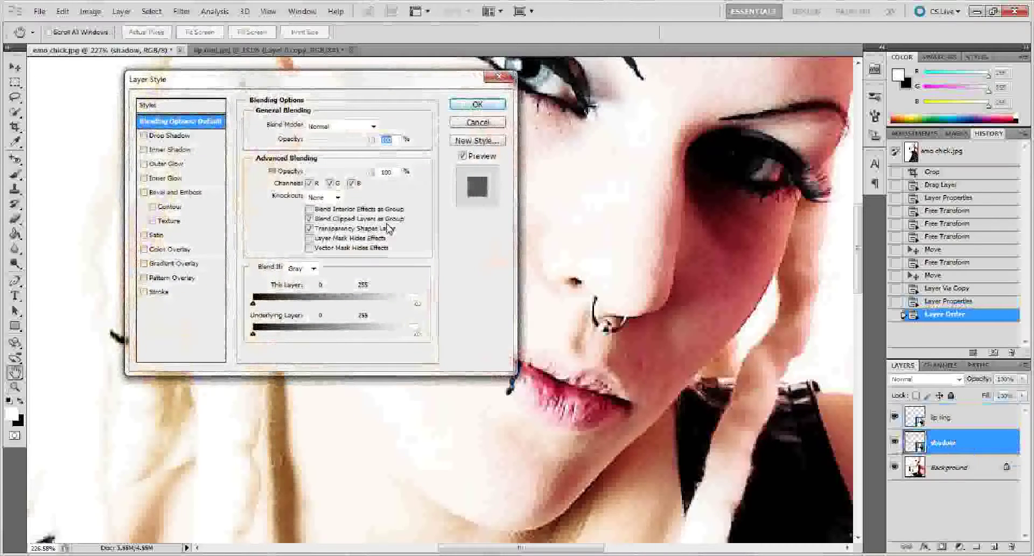
click(160, 251)
click(379, 125)
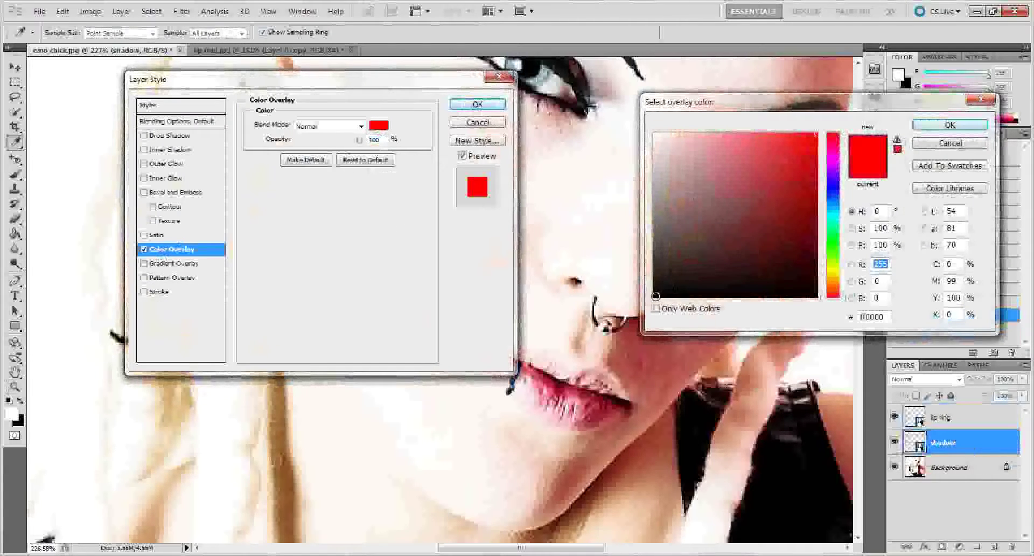
click(653, 296)
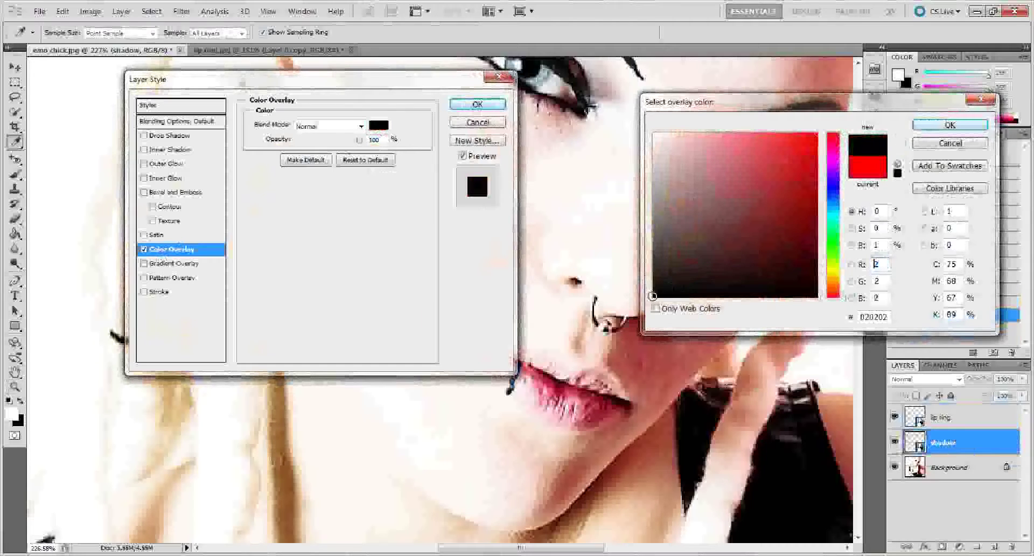
click(953, 126)
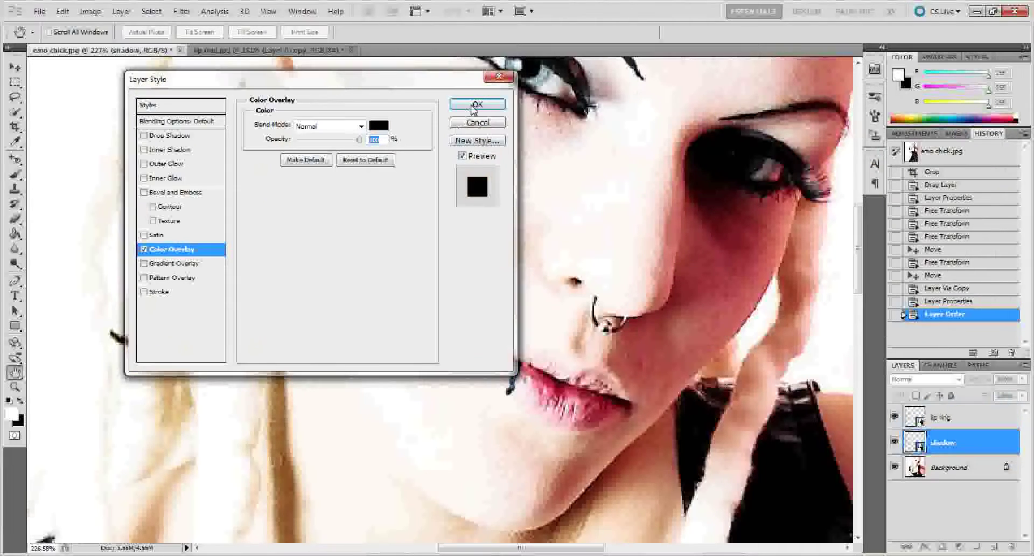
click(476, 105)
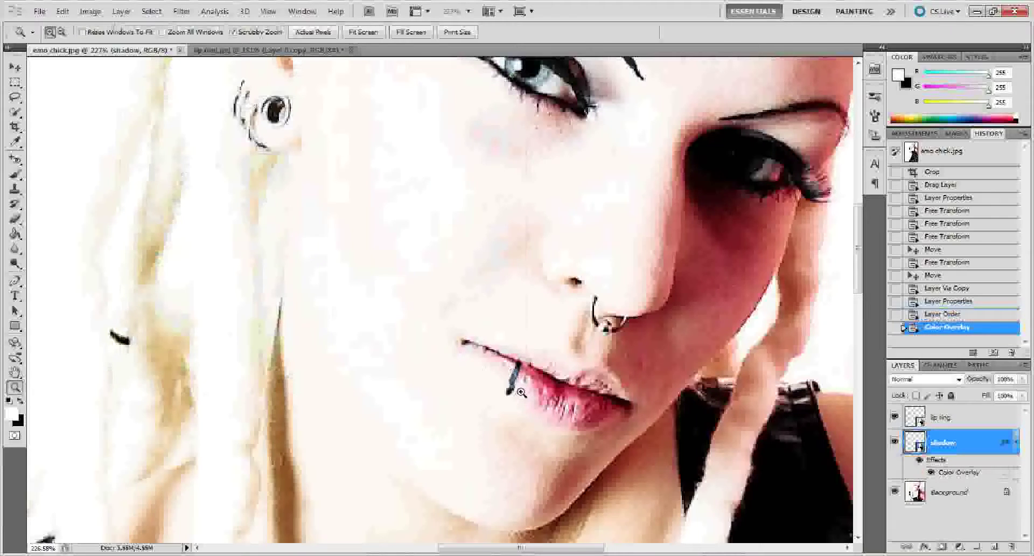
Offset the shadow layer slightly down and toward the middle of the mouth, beside the lip ring.
key(v)
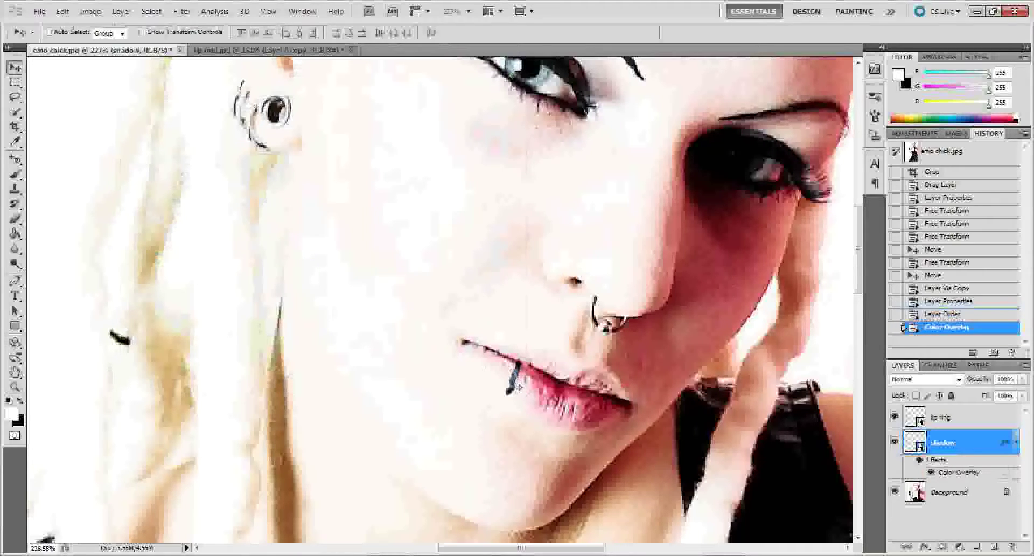
key(shift+Right)
drag(522, 386, 523, 394)
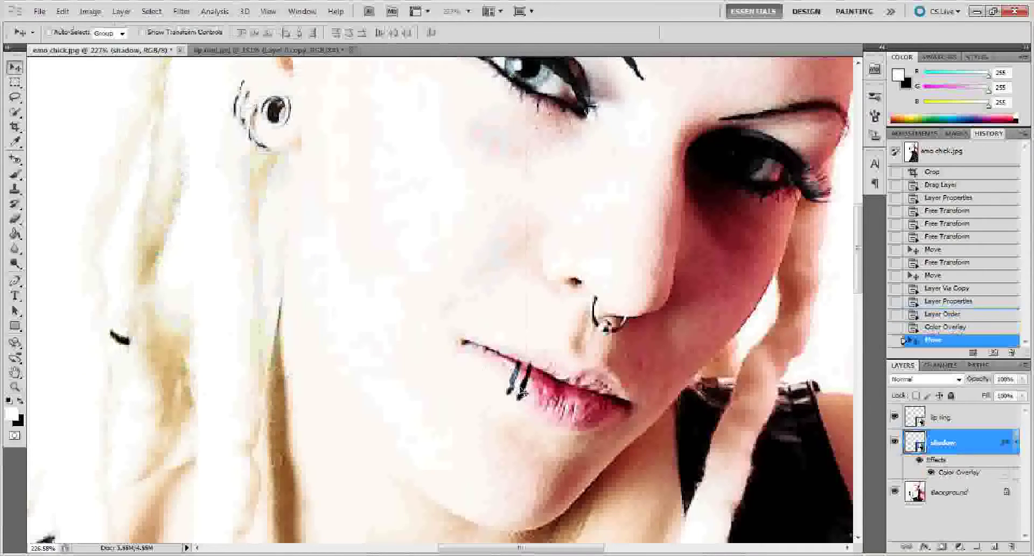
Distort the shadow layer, shifting its lower end toward the middle of the mouth and shortening it slightly.
click(63, 12)
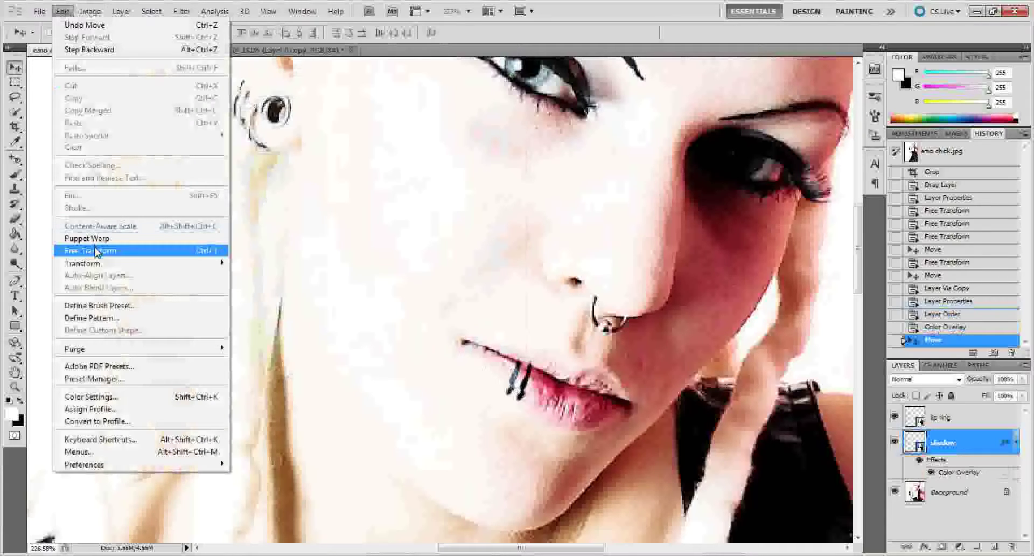
mouse_move(145, 265)
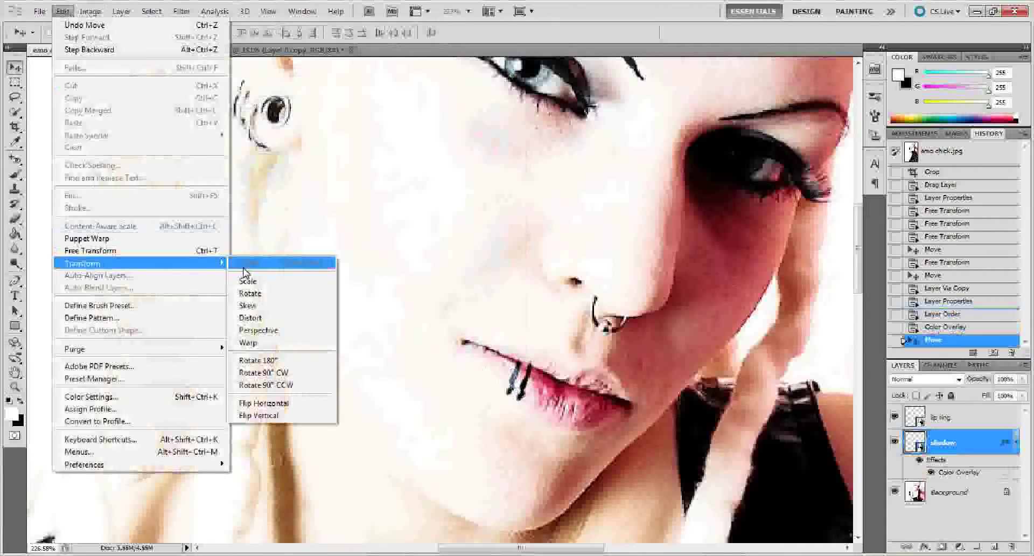
click(261, 320)
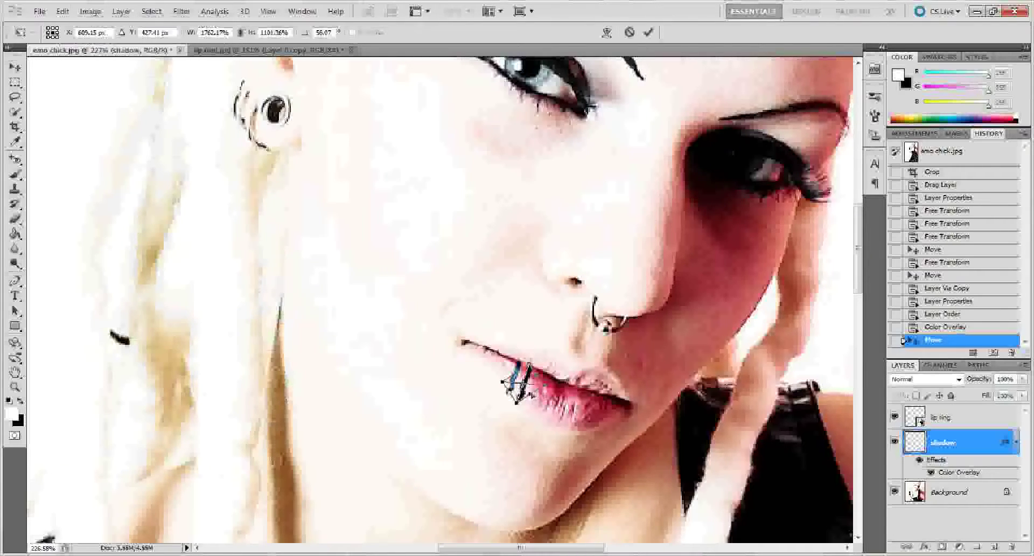
drag(517, 402, 523, 404)
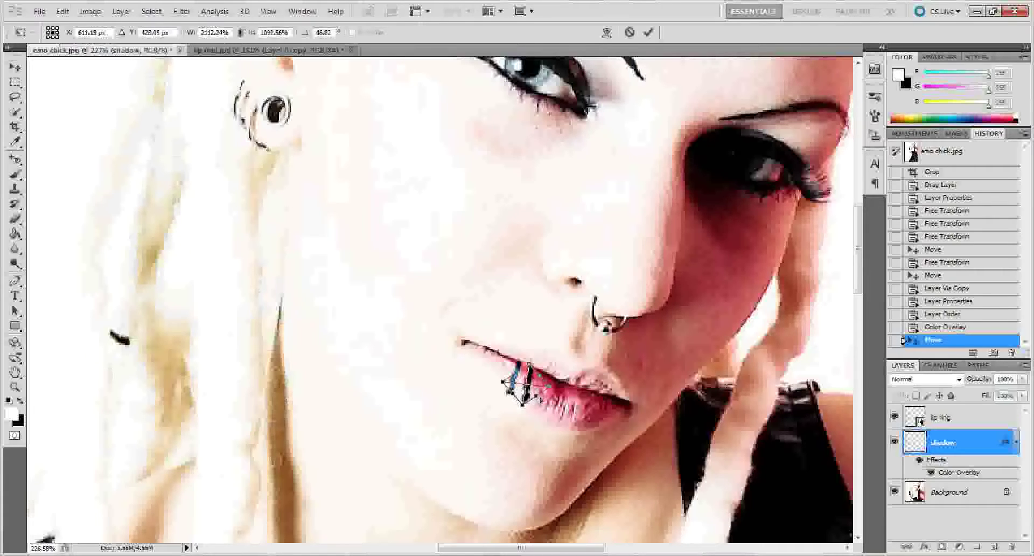
drag(523, 408, 526, 403)
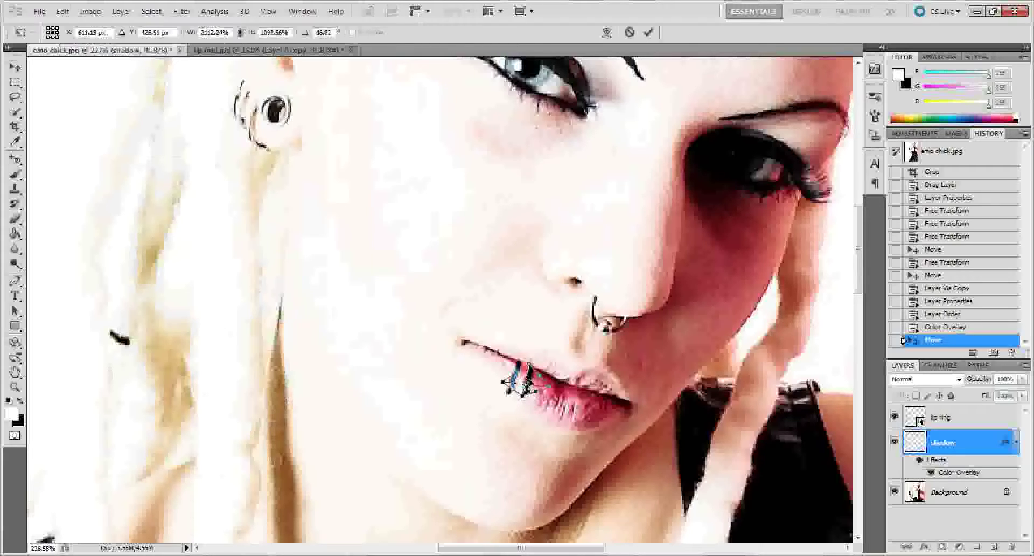
key(Return)
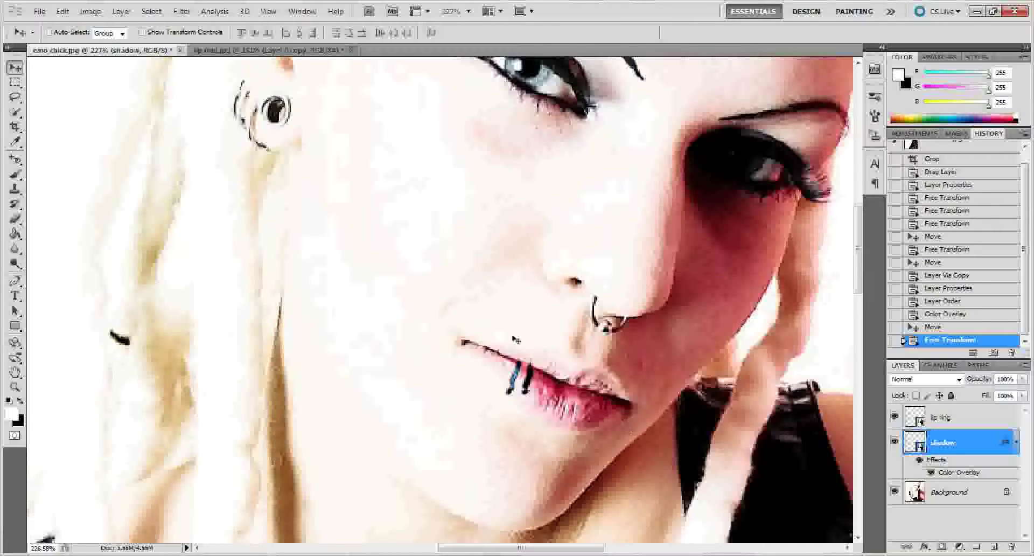
Apply a Gaussian Blur with a radius of 1 pixel to the shadow layer.
click(182, 11)
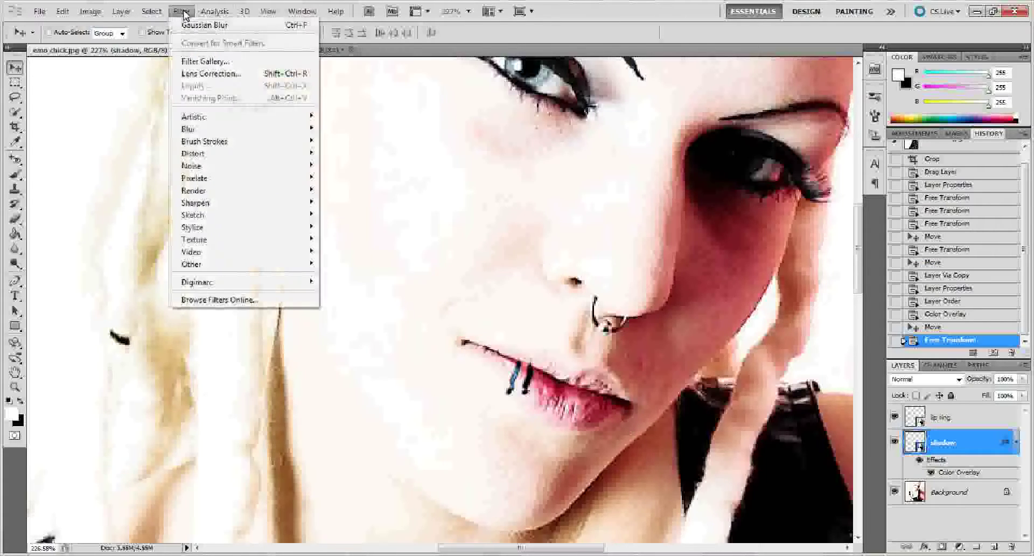
mouse_move(191, 129)
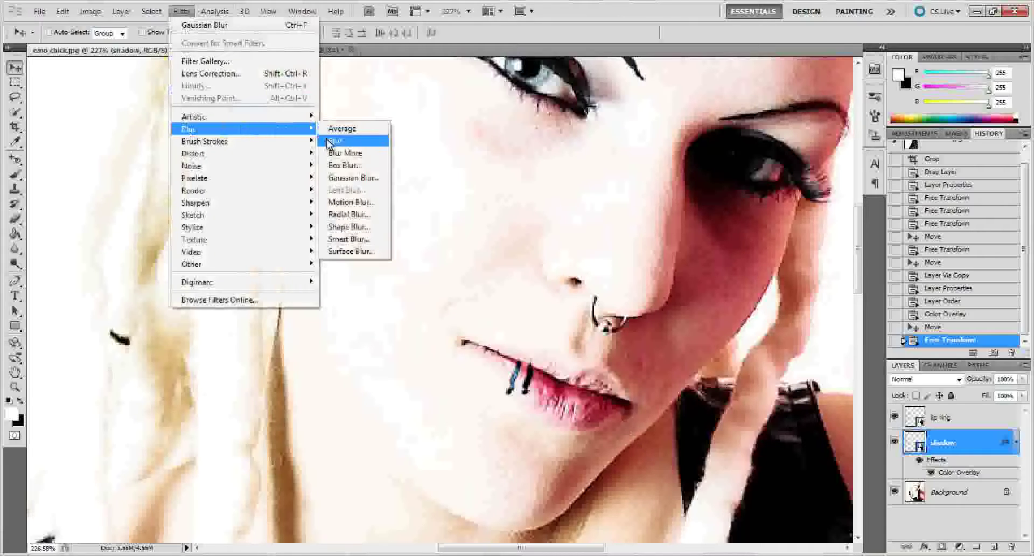
click(350, 177)
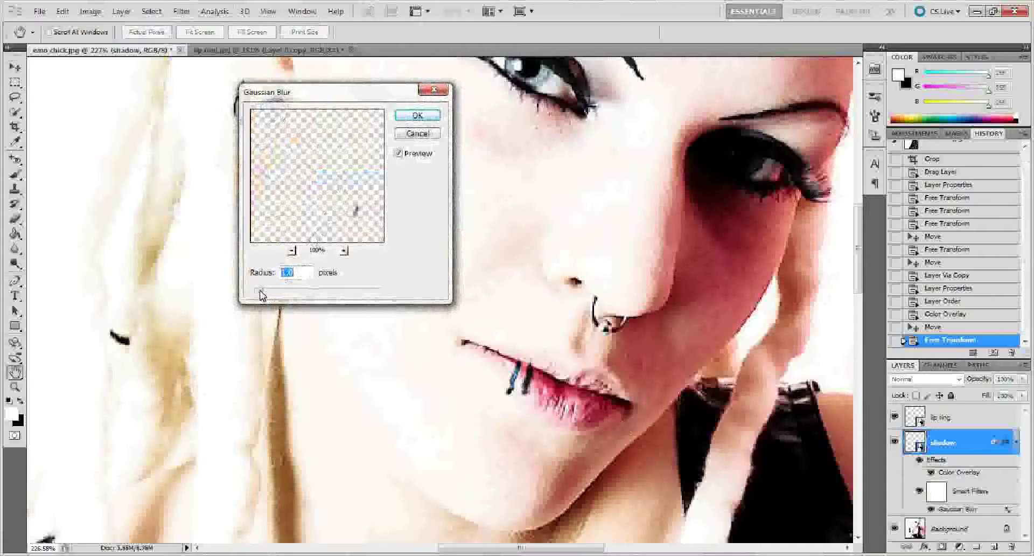
text(2)
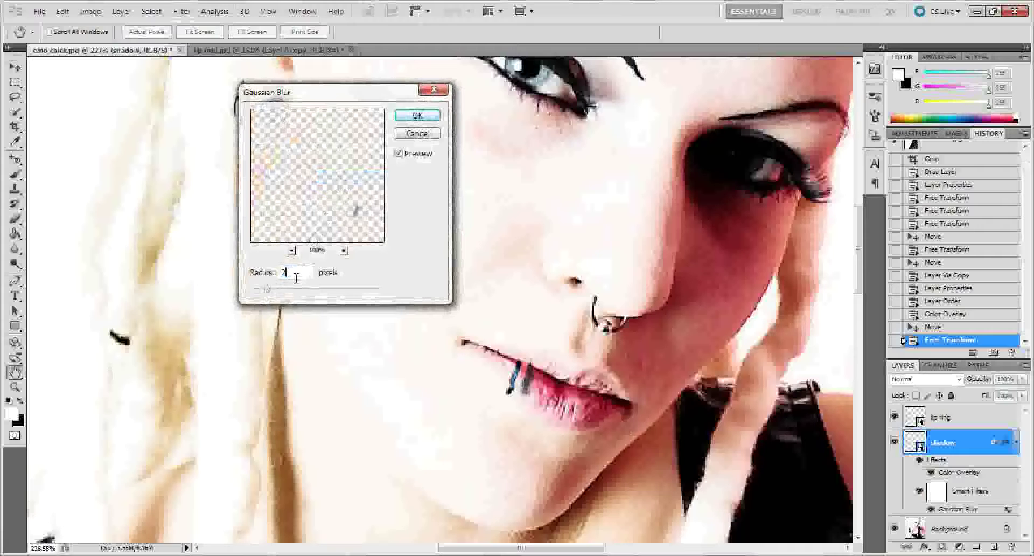
double_click(296, 278)
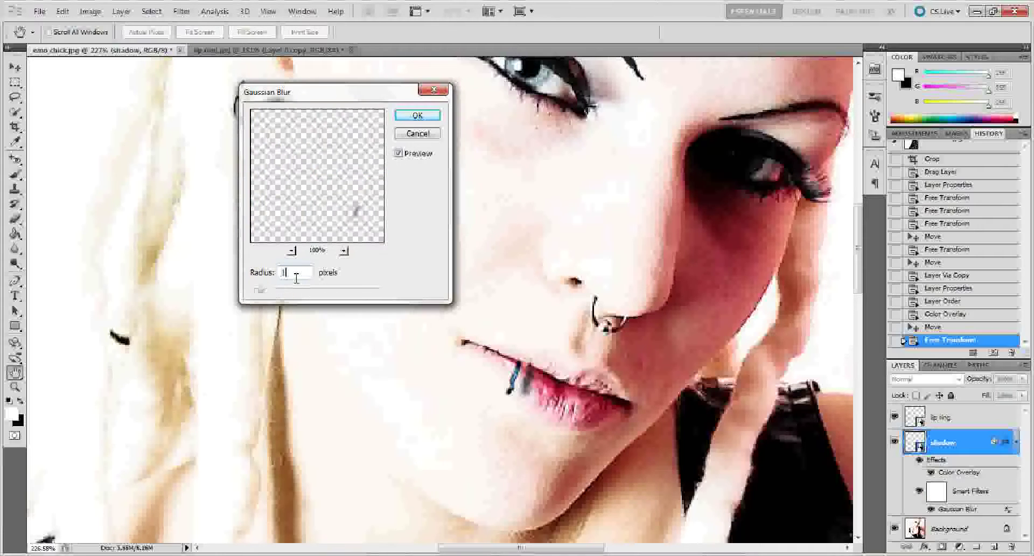
text(1)
click(419, 116)
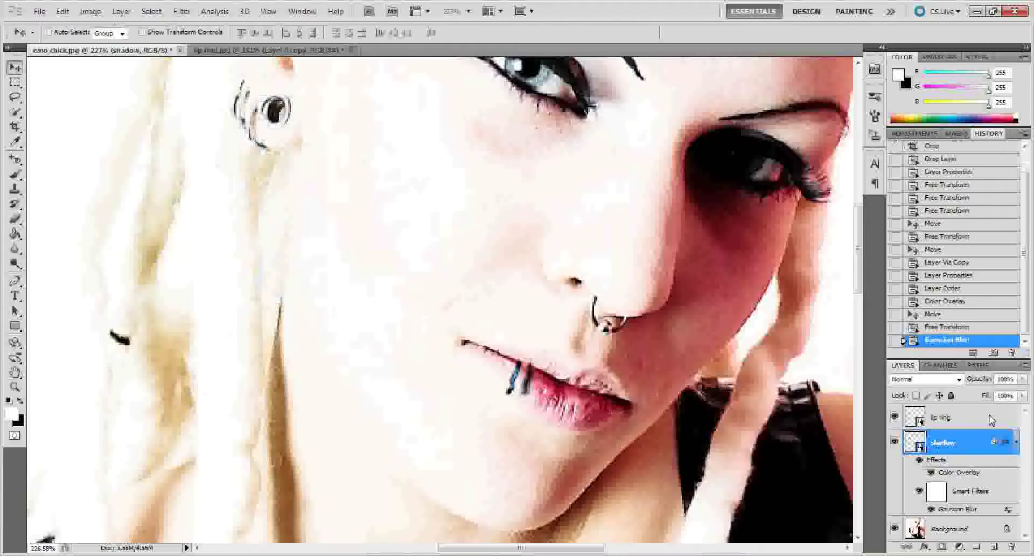
Set the shadow layer's opacity to 50% and move the shadow closer to the lip ring so it sits just behind it.
click(1005, 379)
text(50)
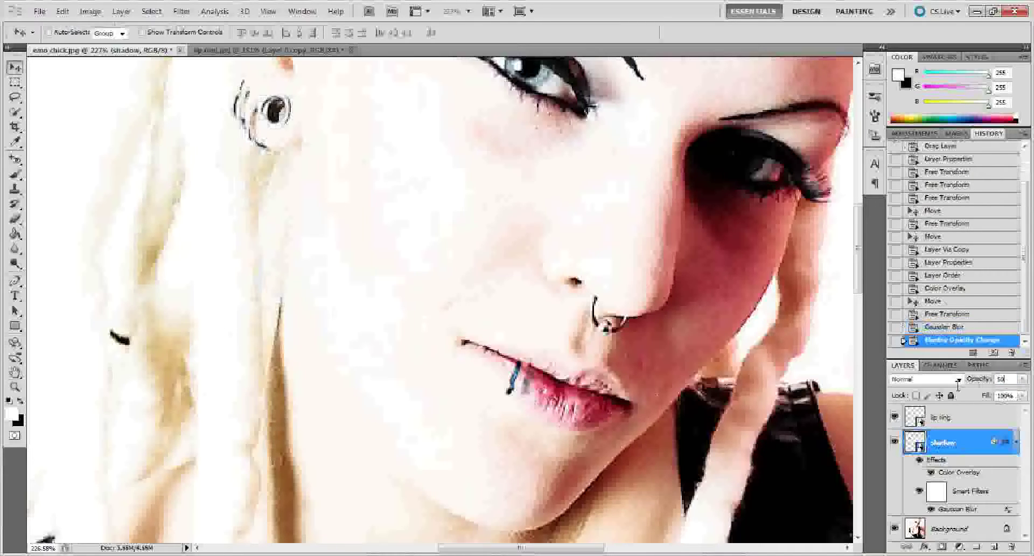
key(Return)
drag(537, 386, 517, 381)
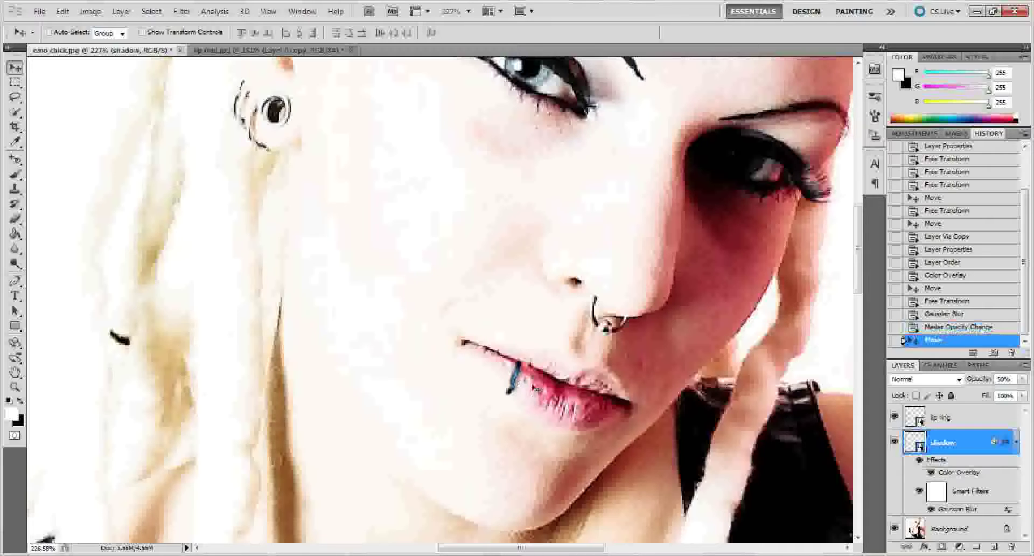
Inspect the lip ring up close, then compare the portrait at 100% with the lip ring and shadow layers hidden and shown.
key(z)
drag(519, 410, 544, 408)
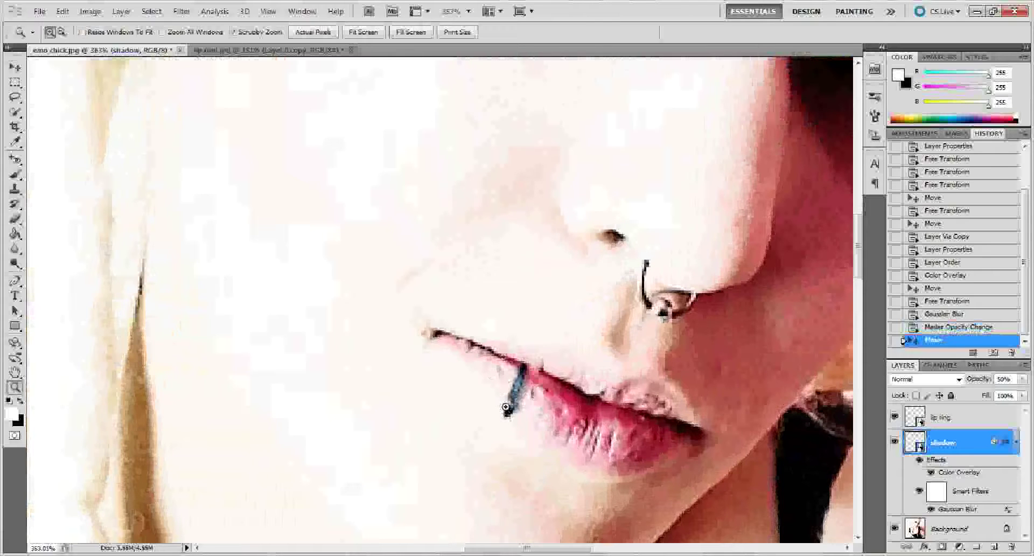
key(ctrl+1)
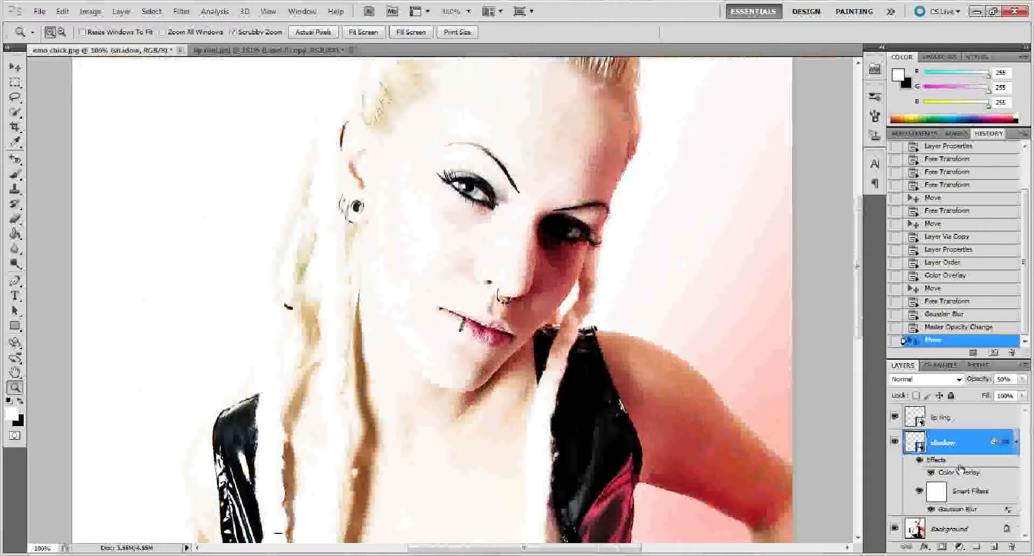
click(1017, 442)
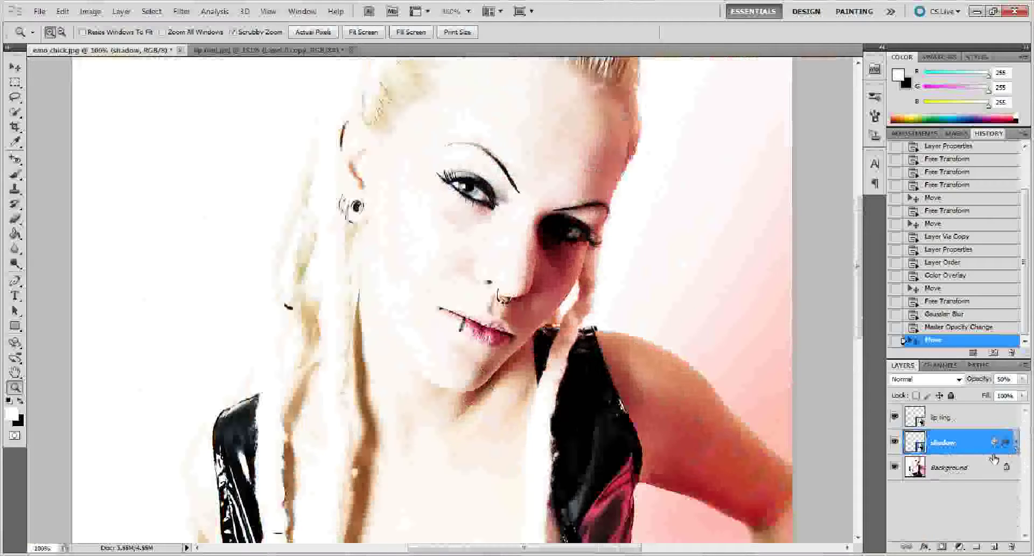
click(895, 443)
click(895, 418)
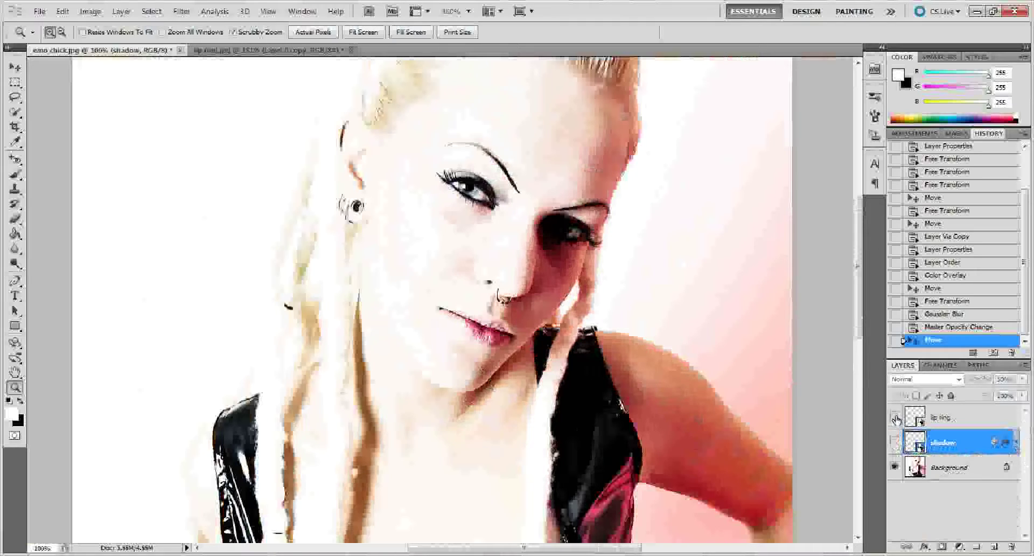
click(895, 418)
click(895, 443)
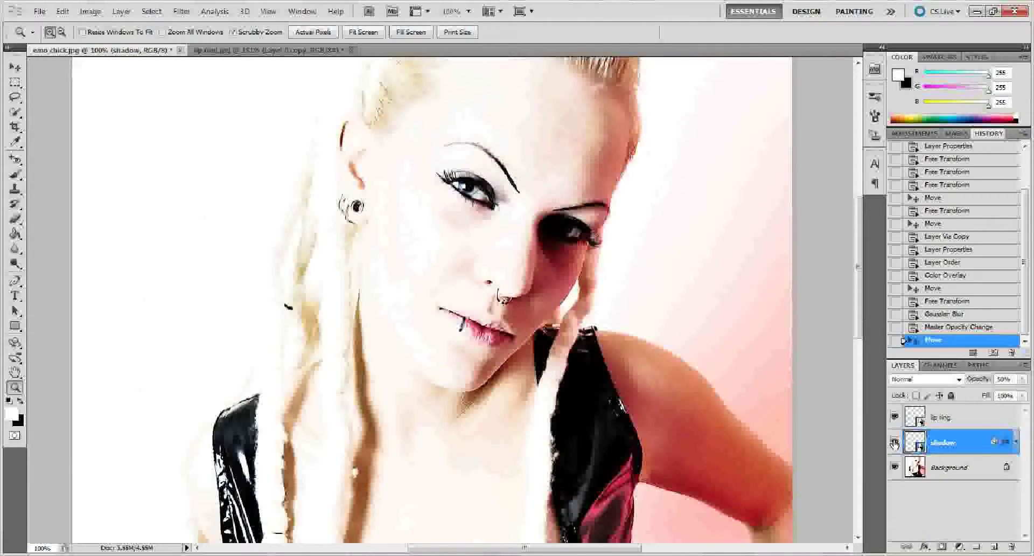